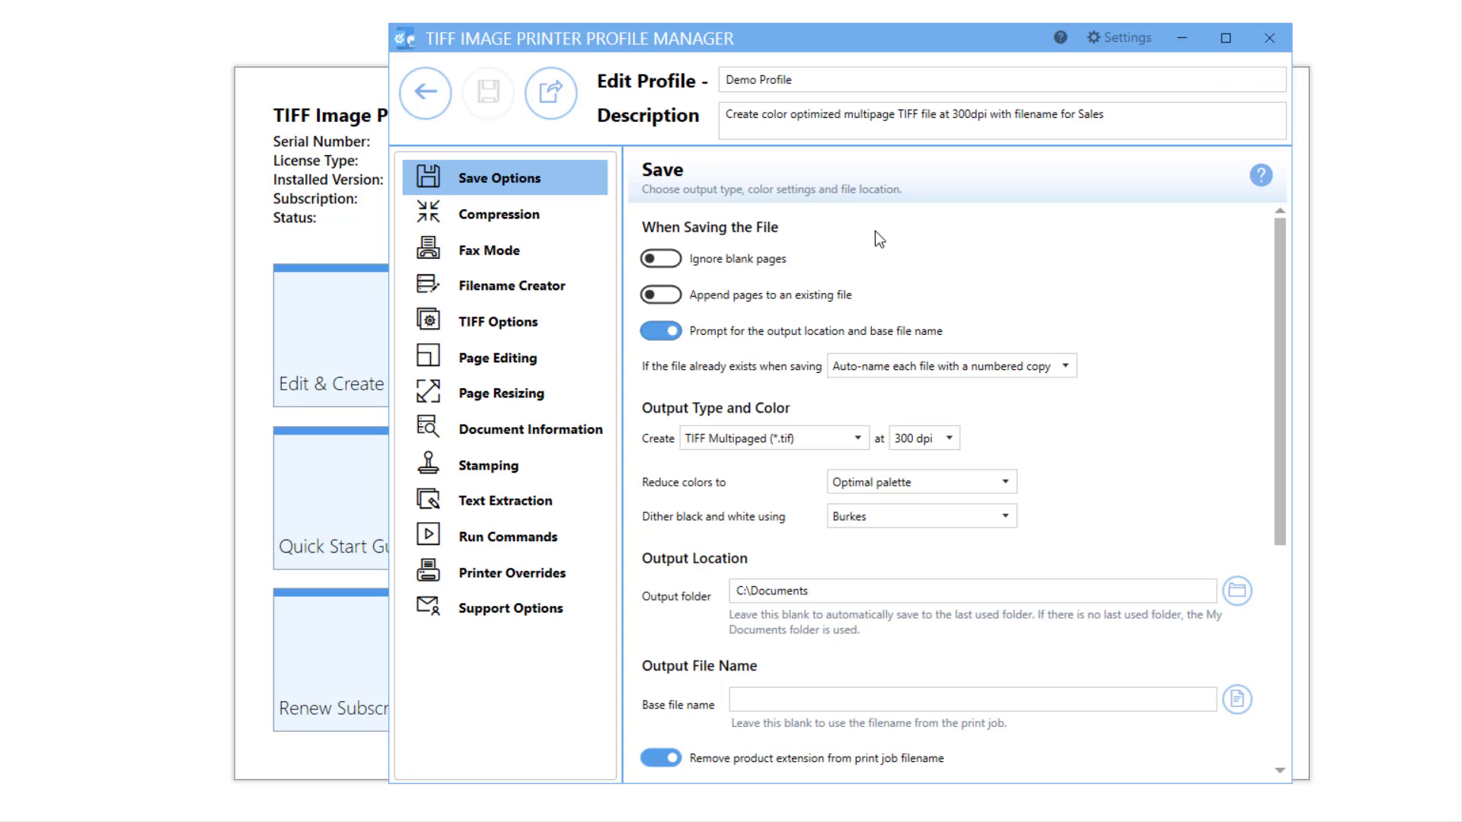
Examine the Output Location and Output File Name parts in the Demo Profile's Filename Creator settings
click(580, 280)
scroll(1071, 534, down, 1)
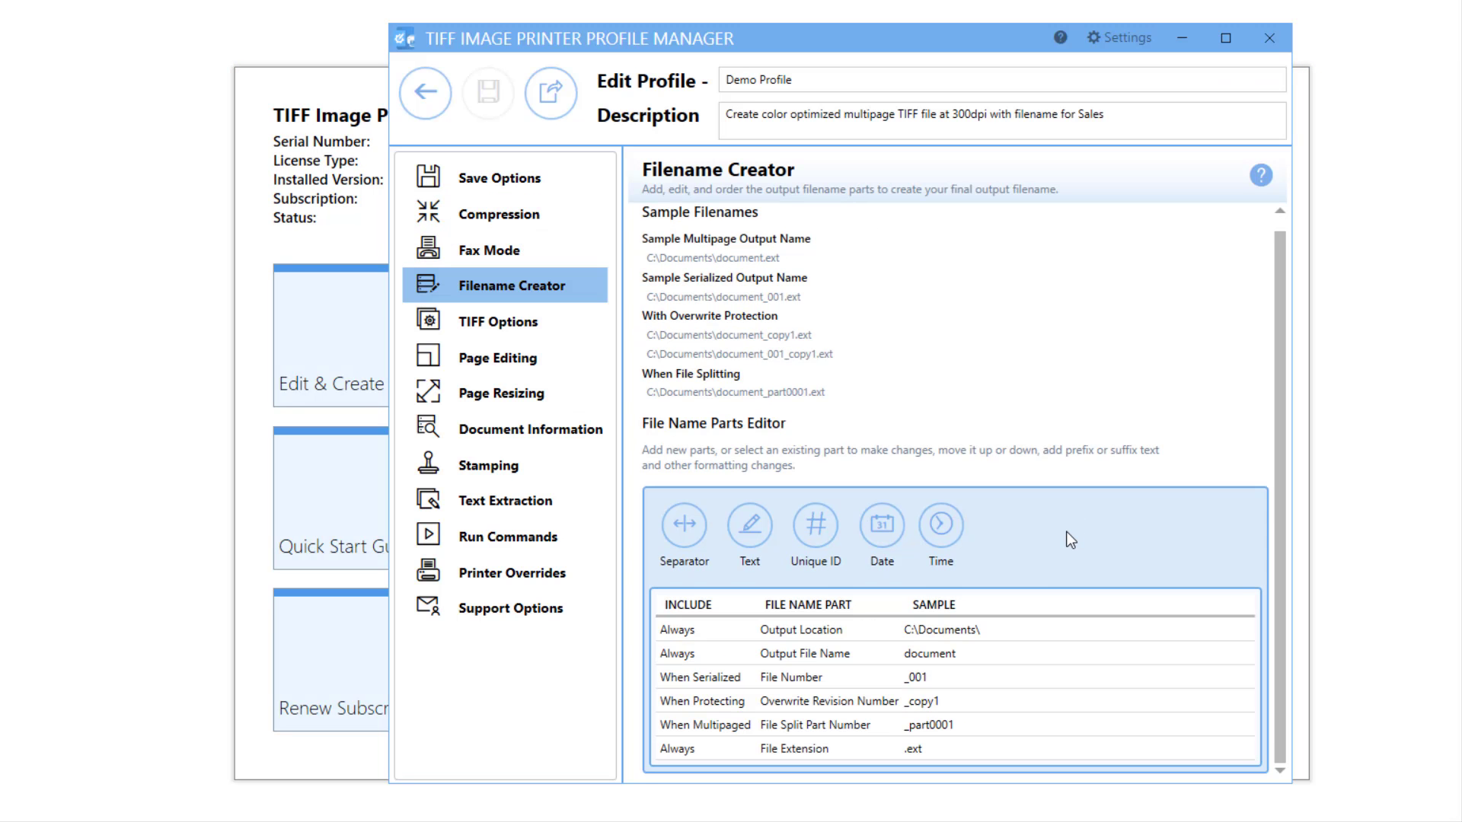
click(1022, 628)
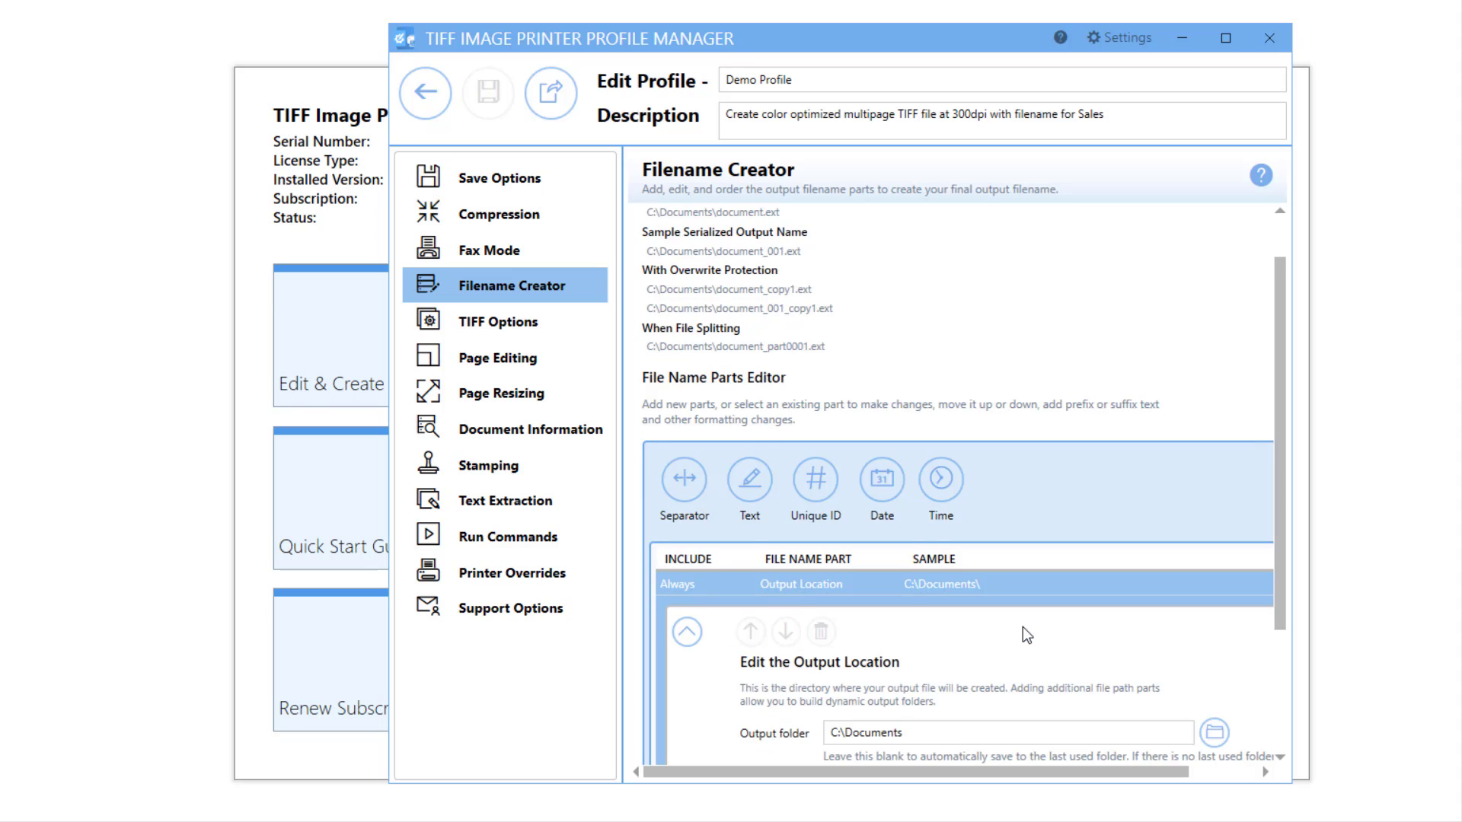
scroll(1022, 626, down, 3)
click(951, 704)
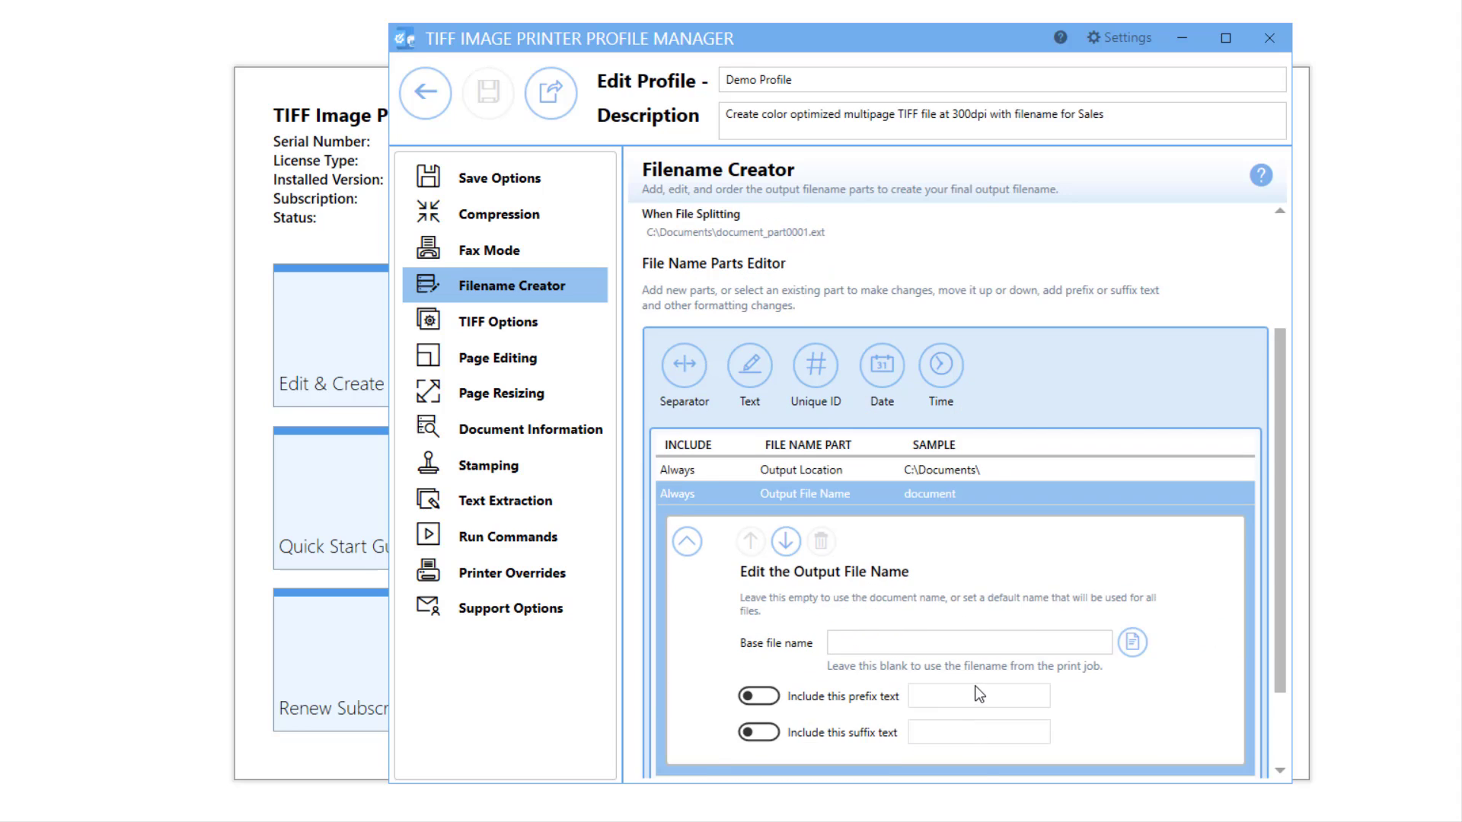
scroll(1007, 429, down, 2)
click(821, 431)
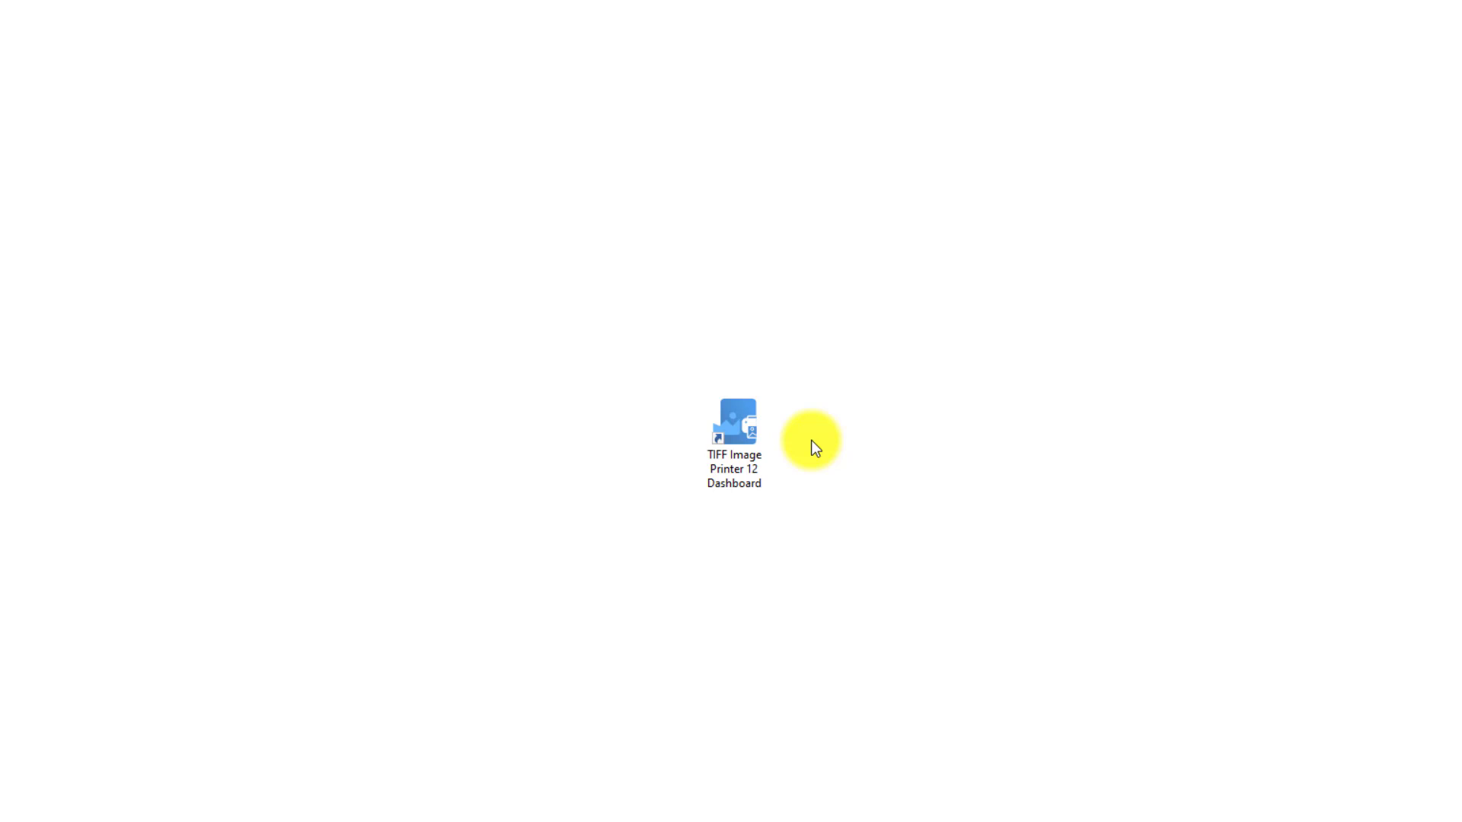
Launch the TIFF Image Printer 12 Dashboard and open its profile editing and creation area
click(762, 431)
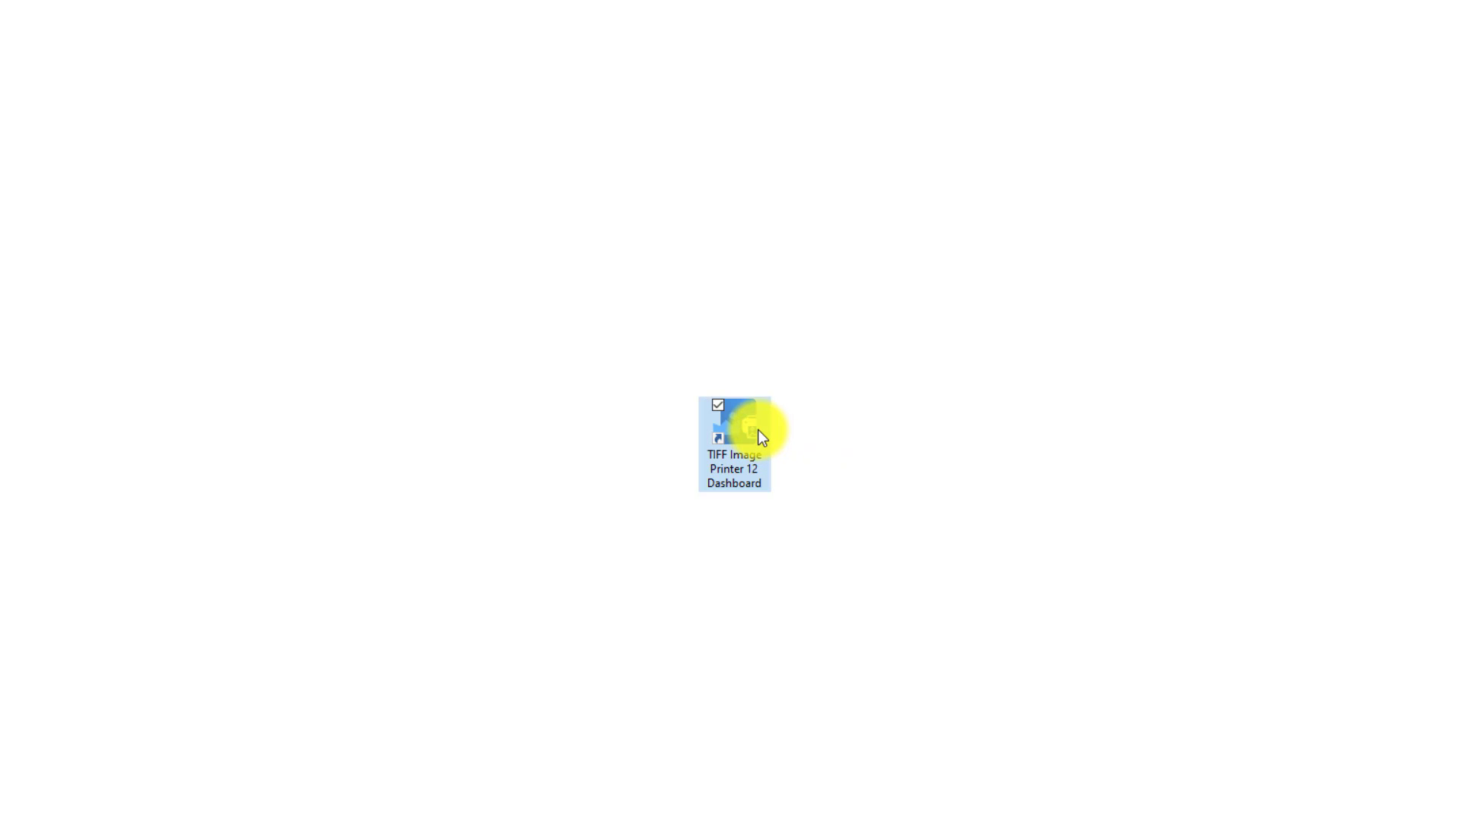
double_click(760, 433)
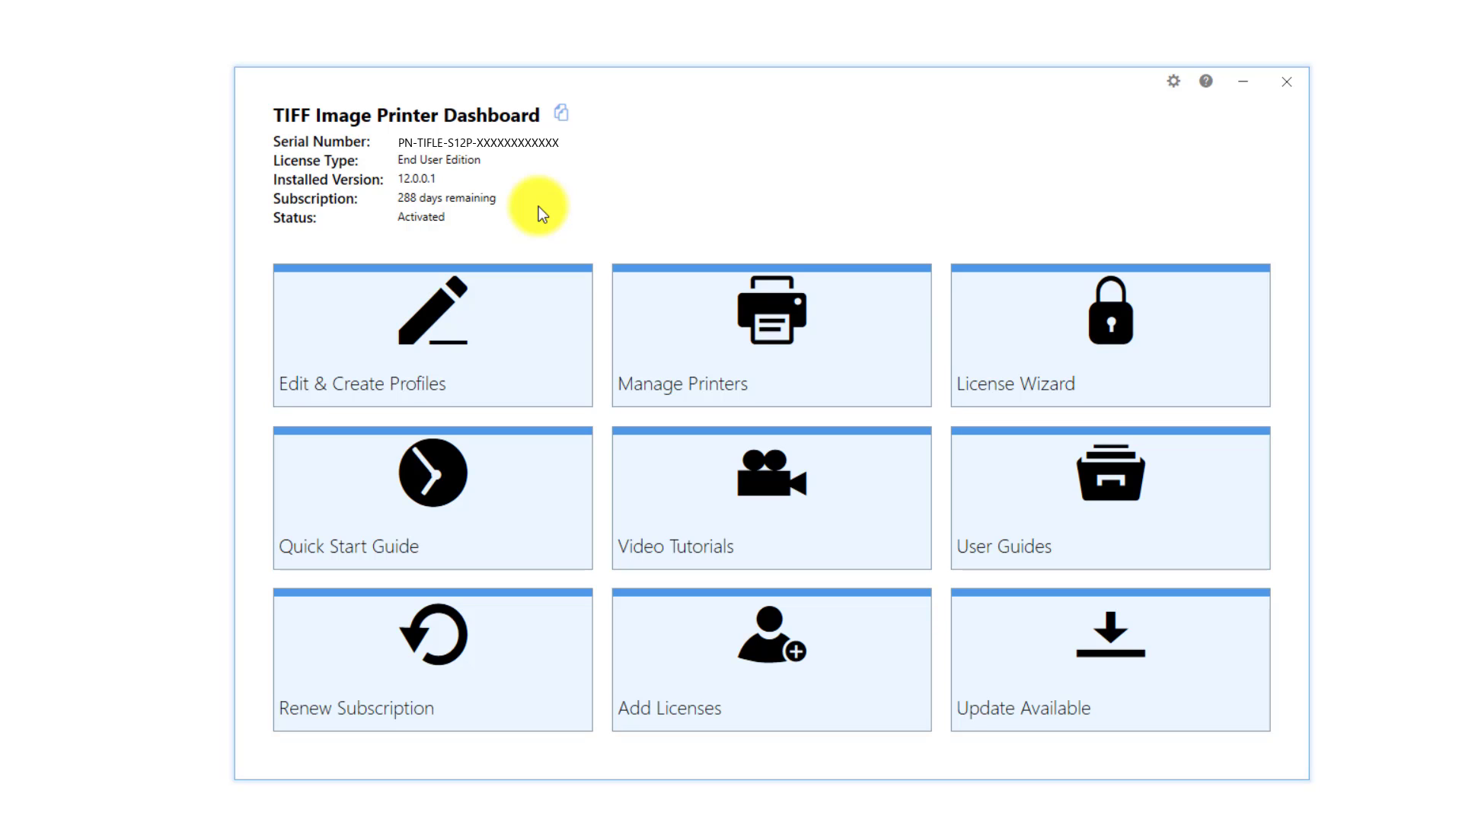
click(514, 303)
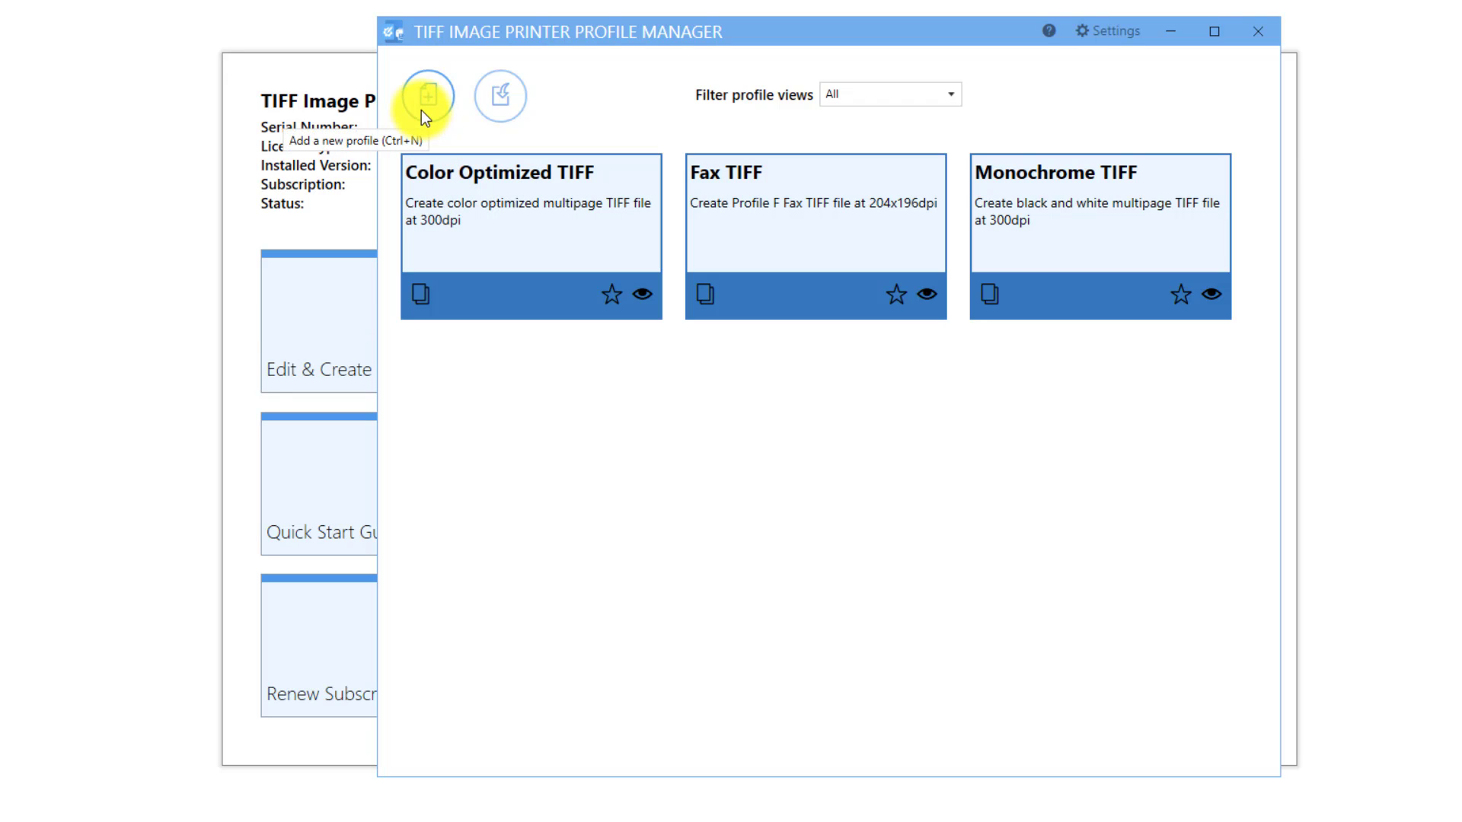
Duplicate the Color Optimized TIFF profile and name the copy "Demo Profile"
click(426, 296)
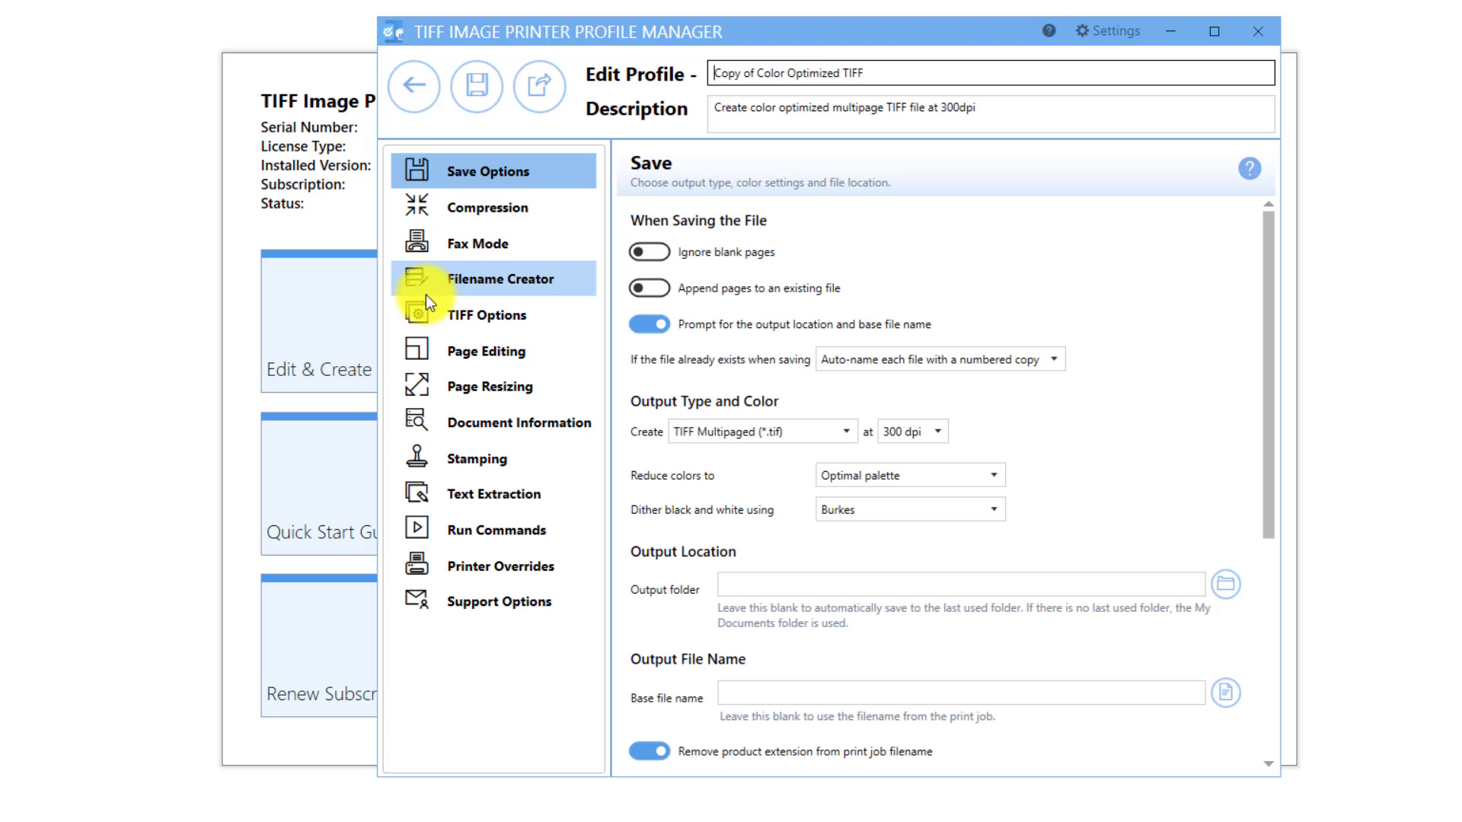
drag(882, 72, 693, 93)
text(Demo Pro)
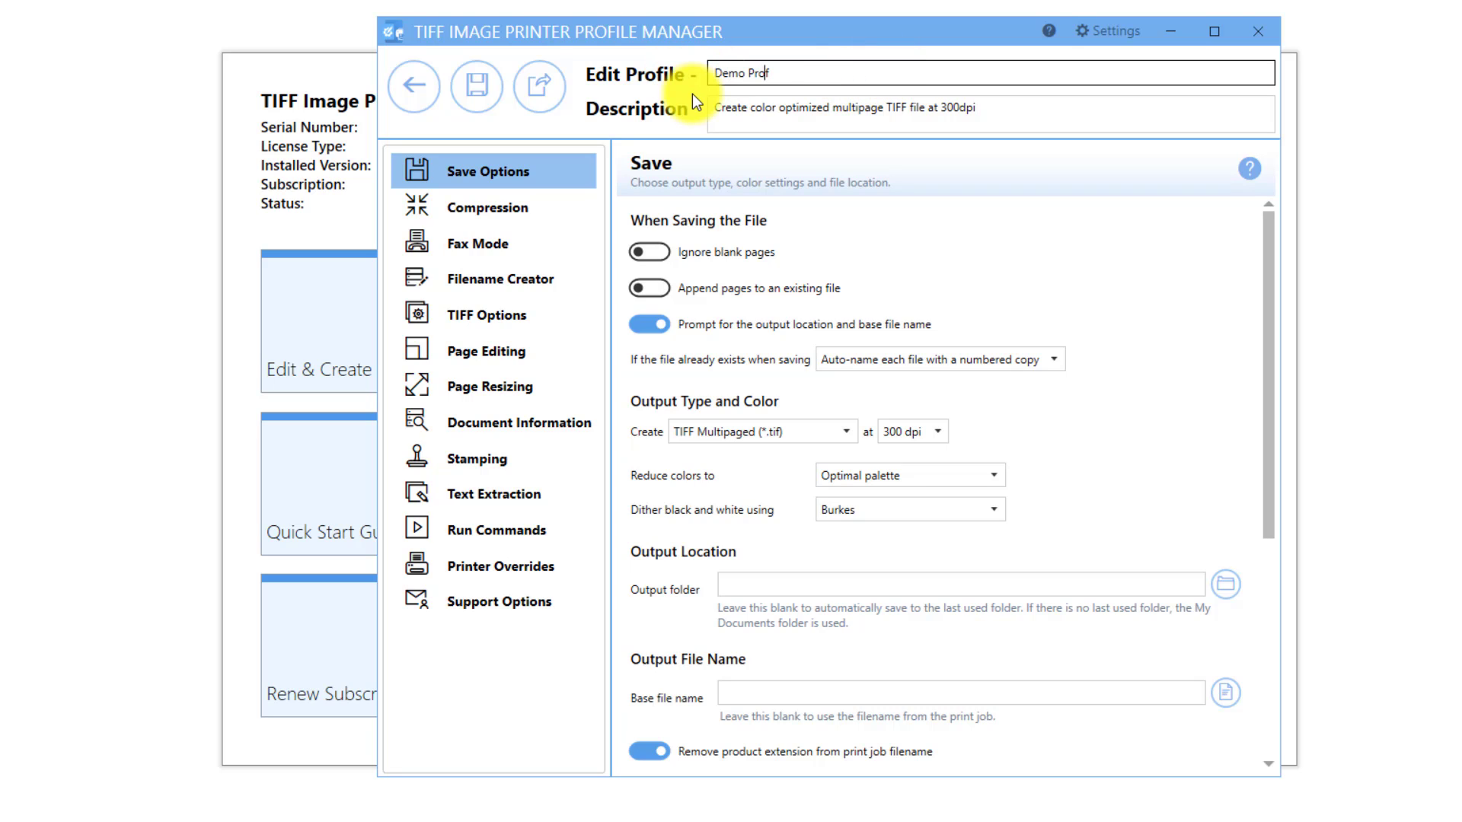
text(file)
Append "with date and time" to the profile description and turn off prompting for the output location and base file name
click(1004, 114)
text(w)
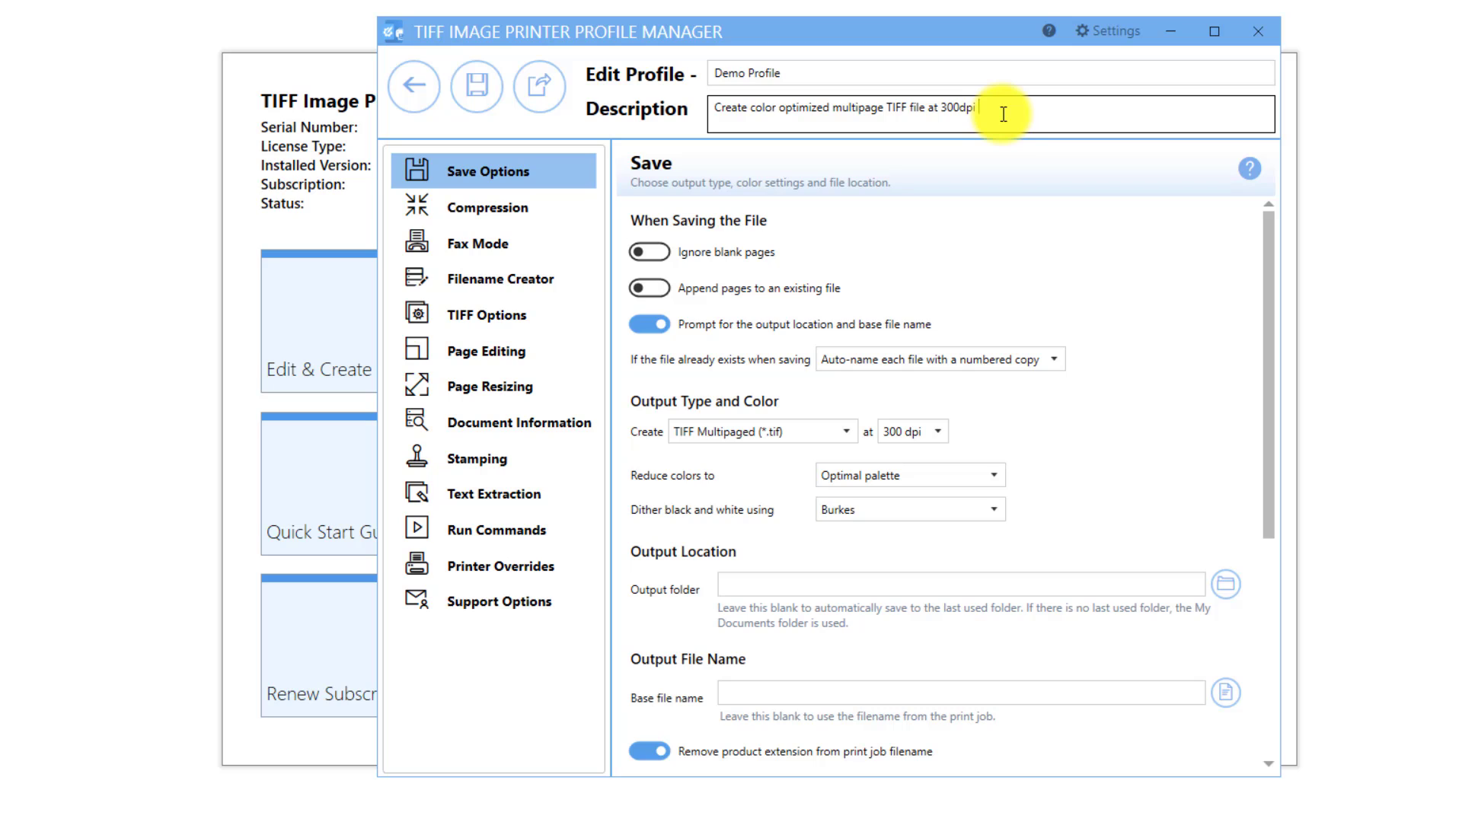
text(ith date and time)
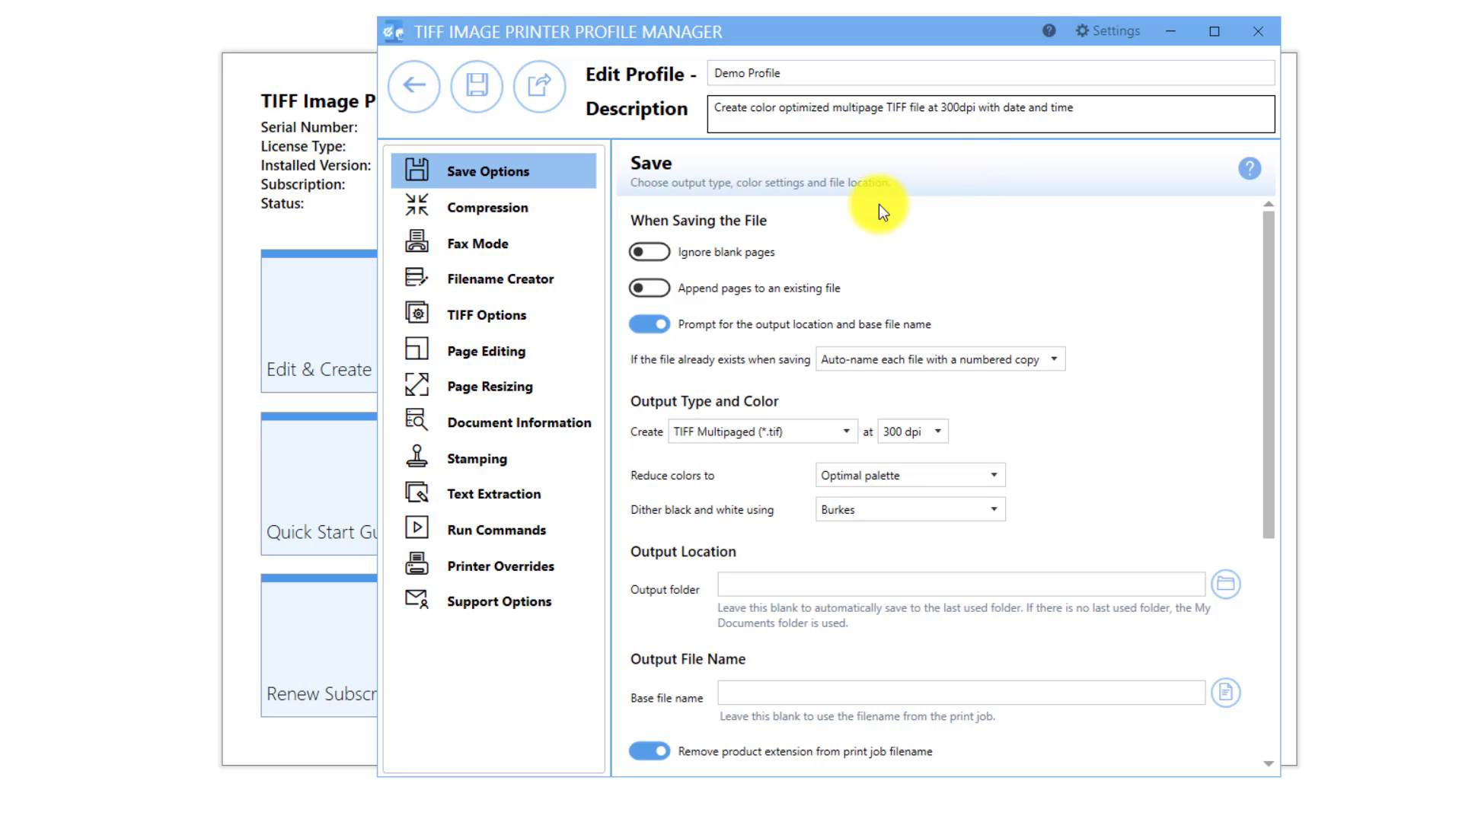
click(654, 322)
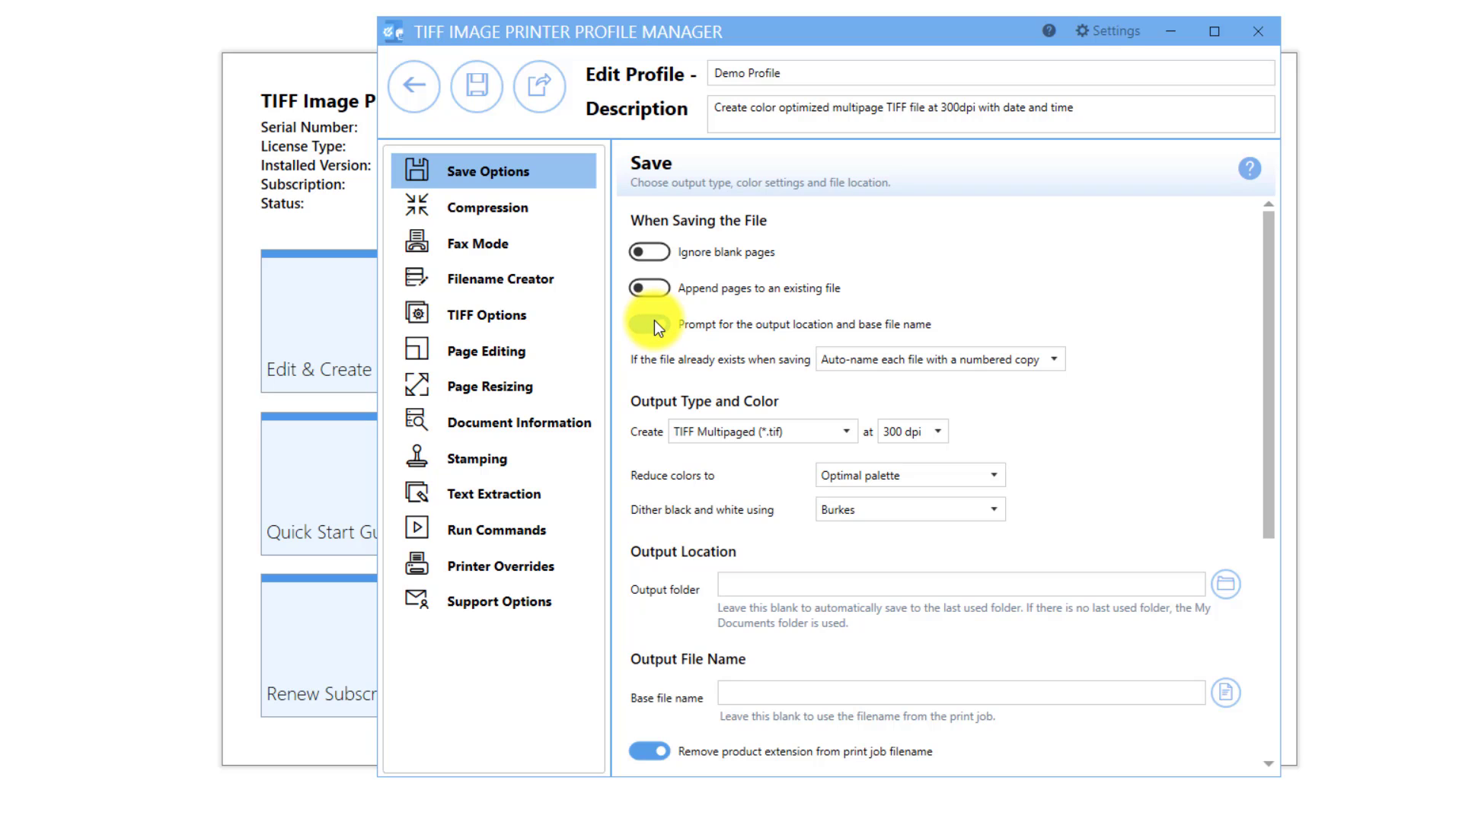
Add Year, Month and Day parts, in that order, after the Output File Name in the Filename Creator
click(588, 282)
scroll(951, 417, down, 1)
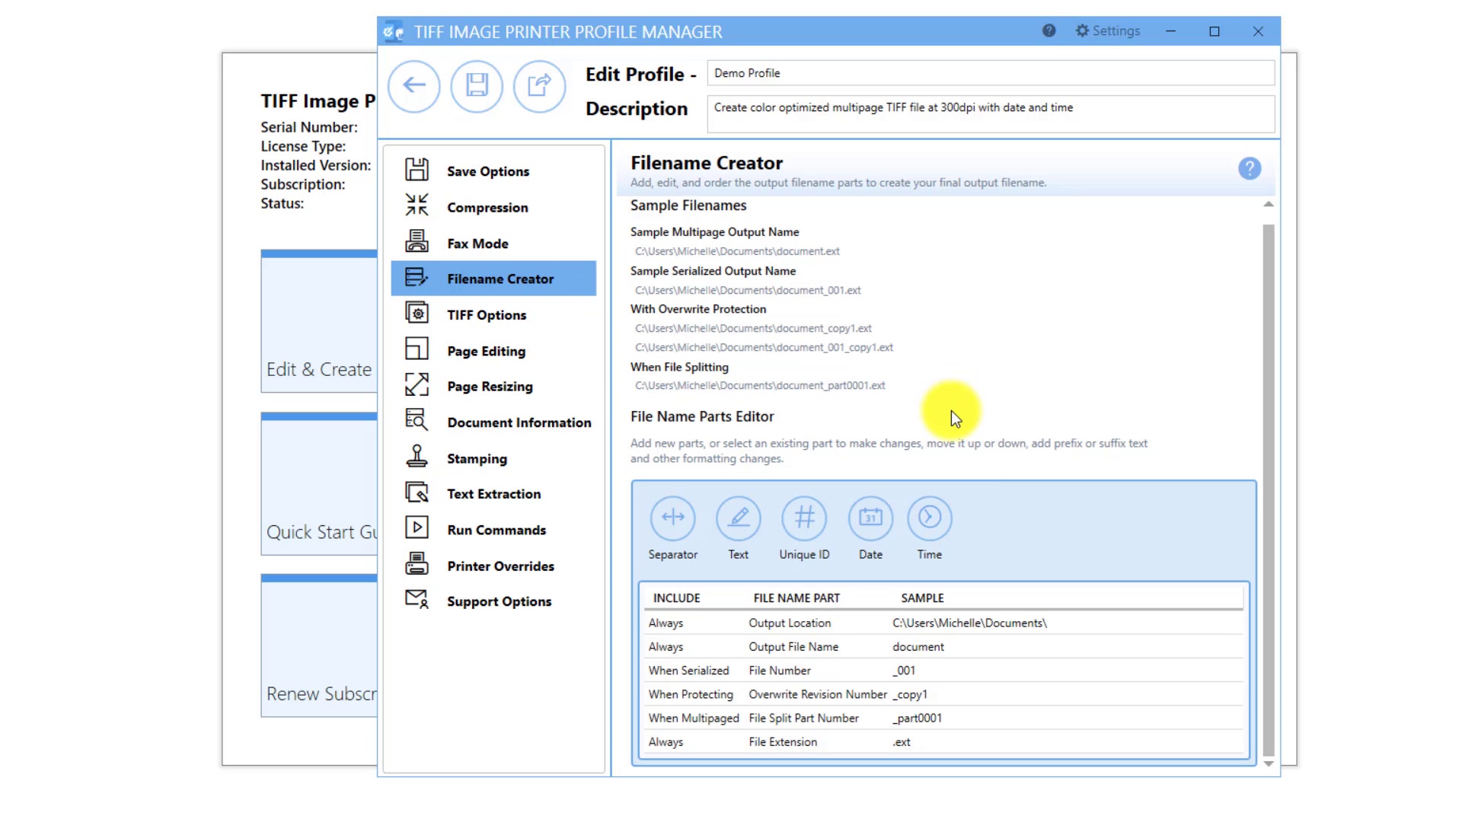
click(875, 521)
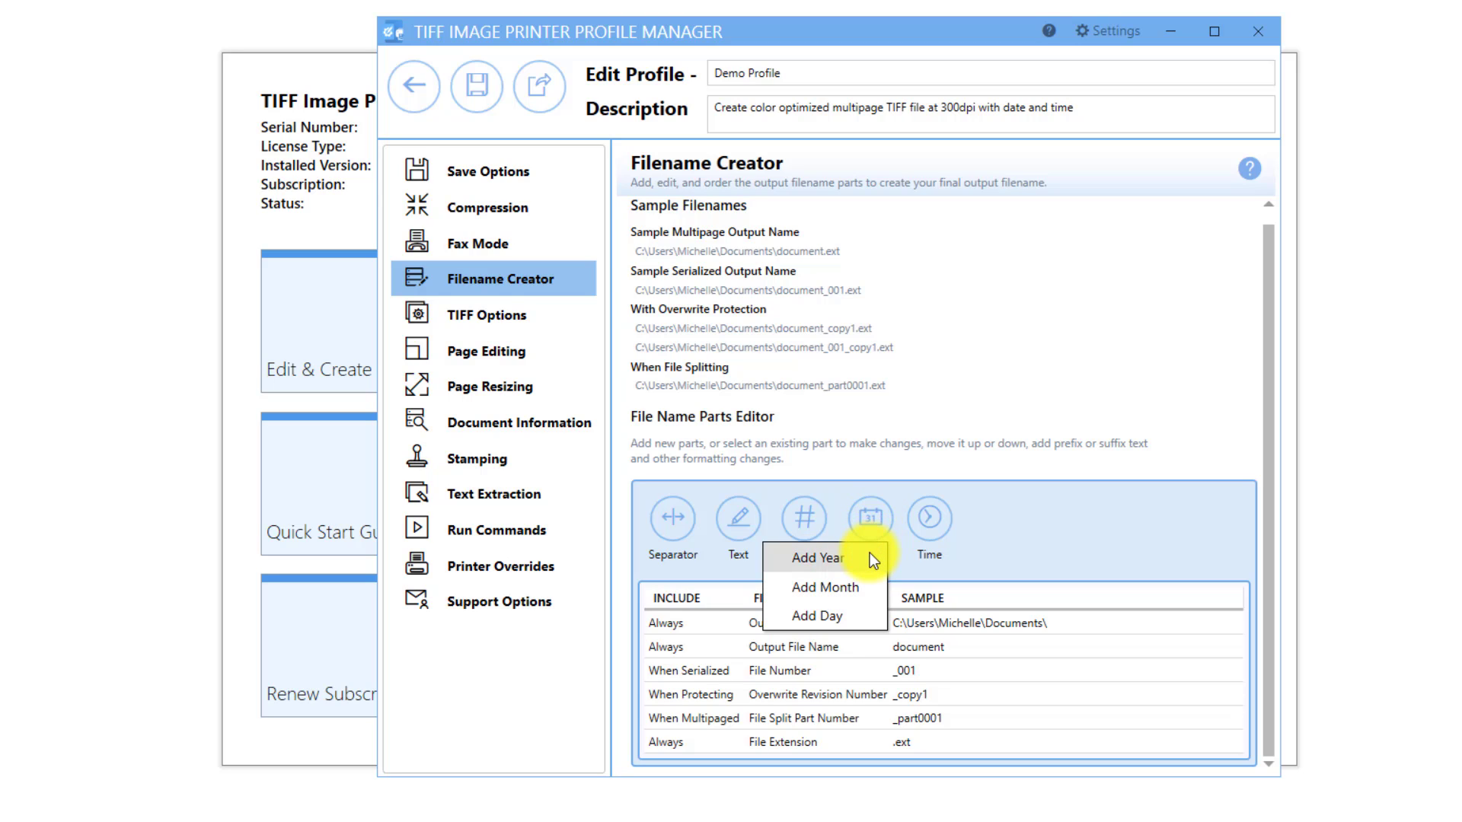
click(869, 559)
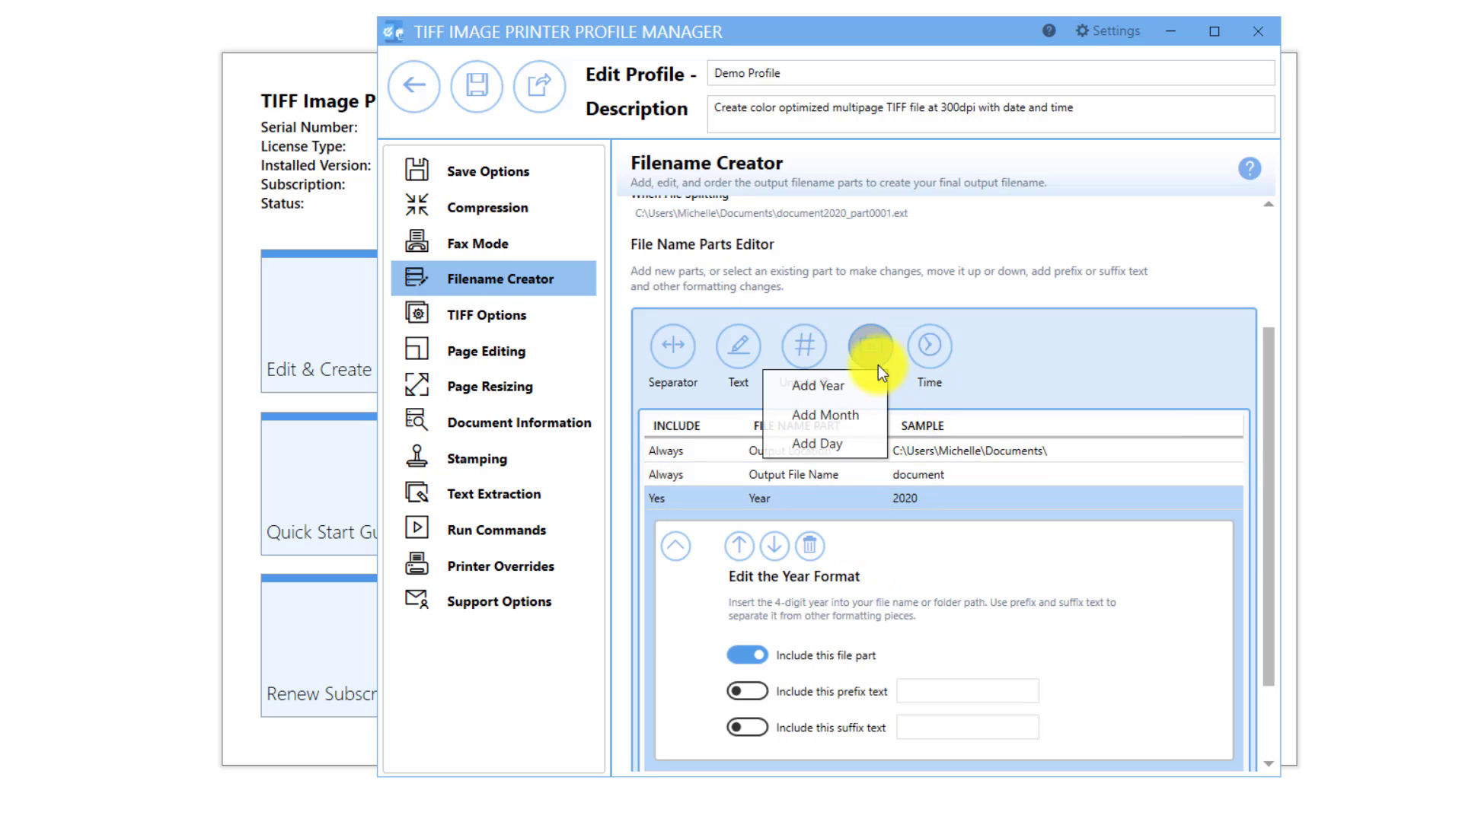
click(874, 413)
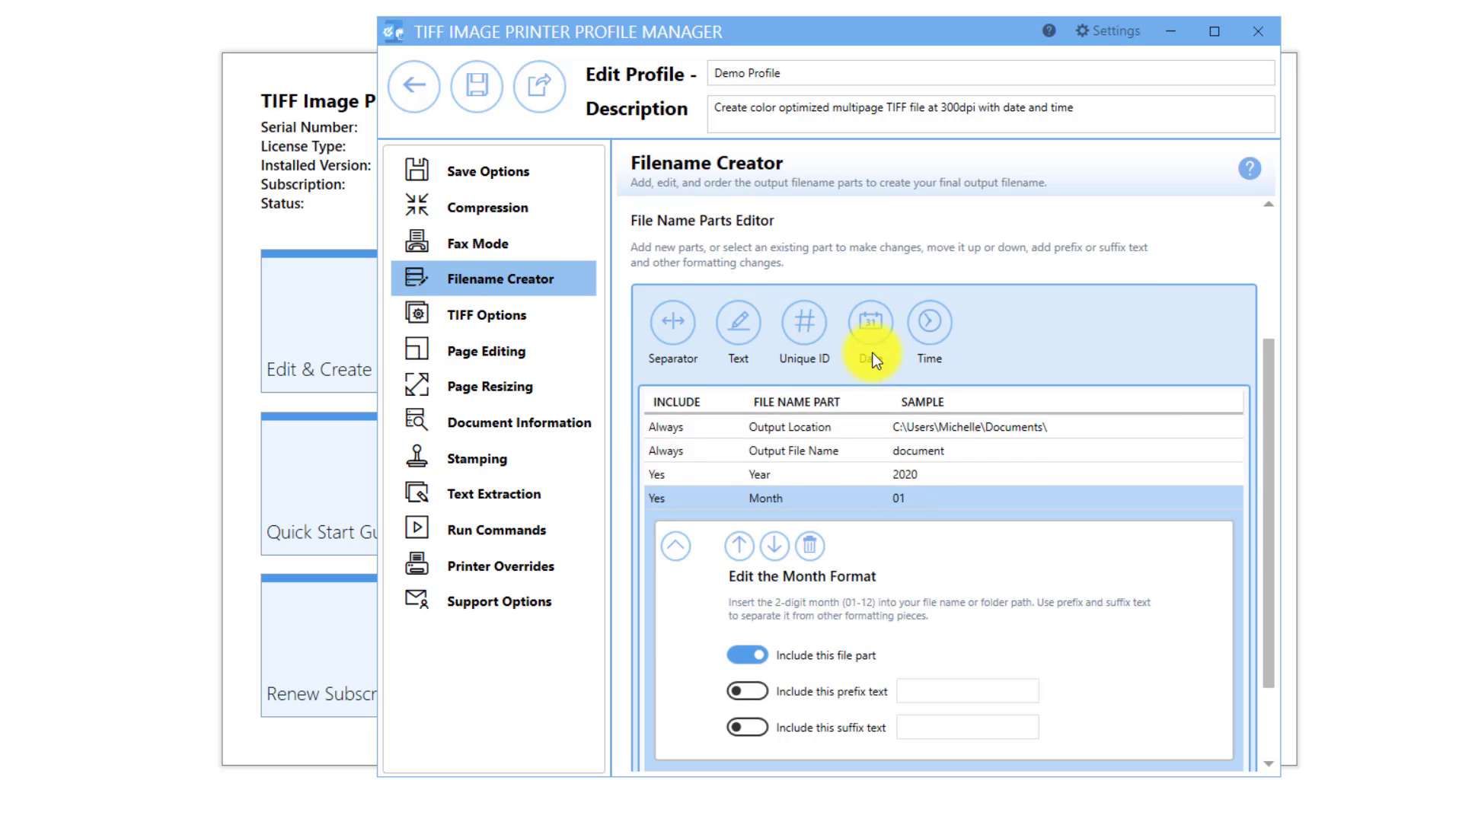
click(871, 326)
click(863, 421)
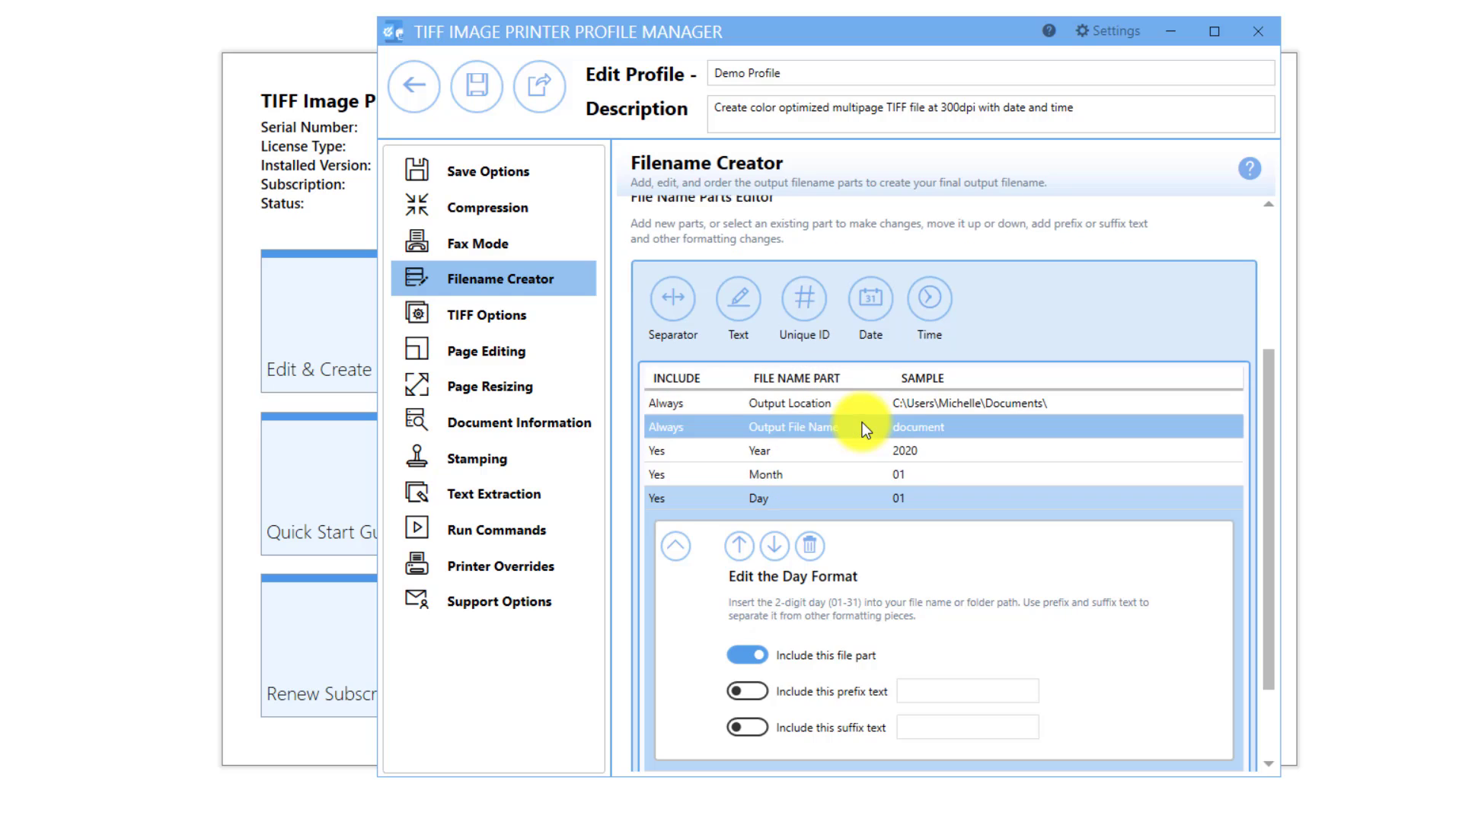
Move the Year part down below Day, and return it to its place above Month
click(877, 456)
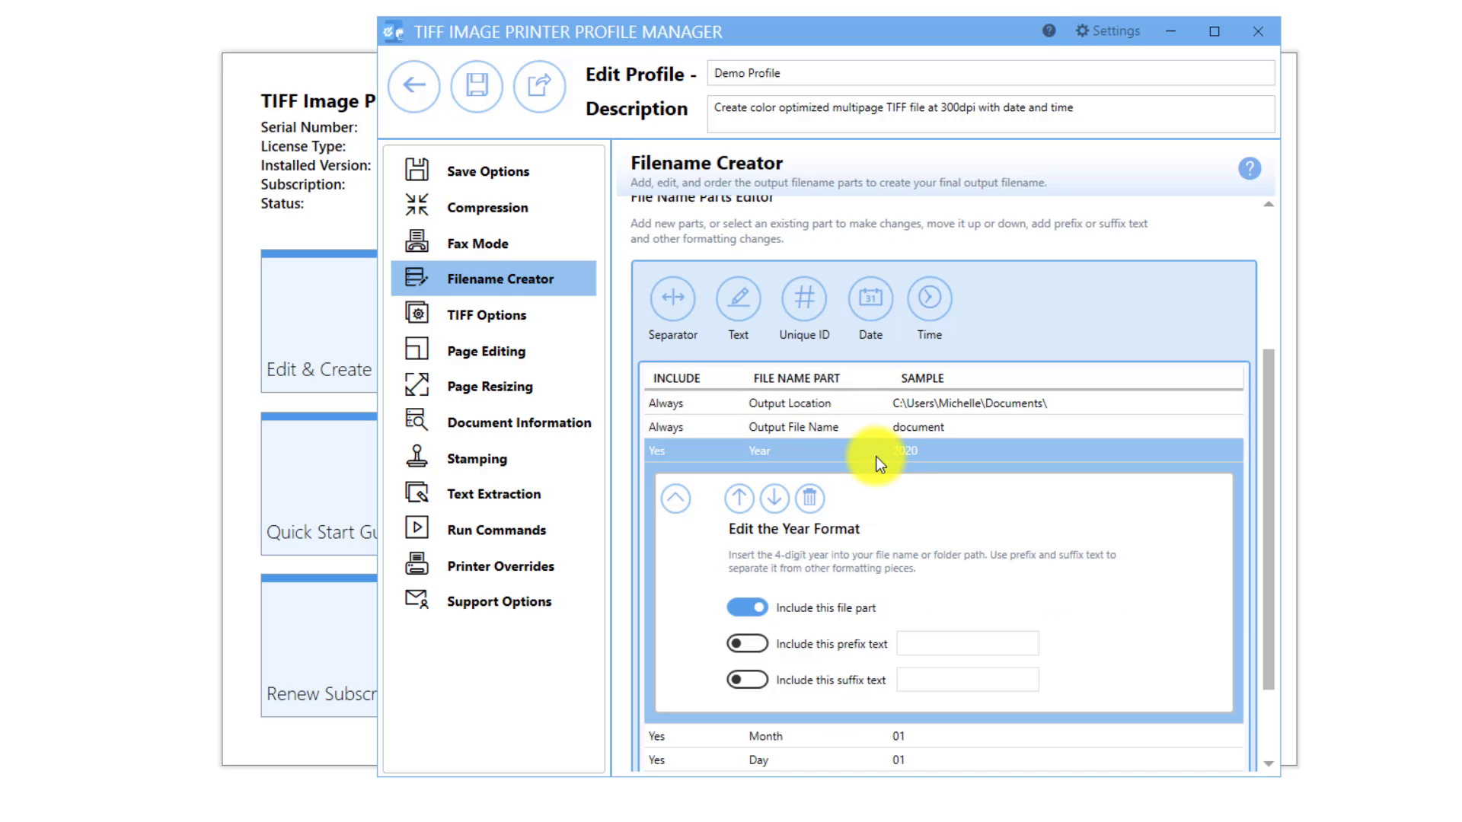
click(777, 492)
click(778, 519)
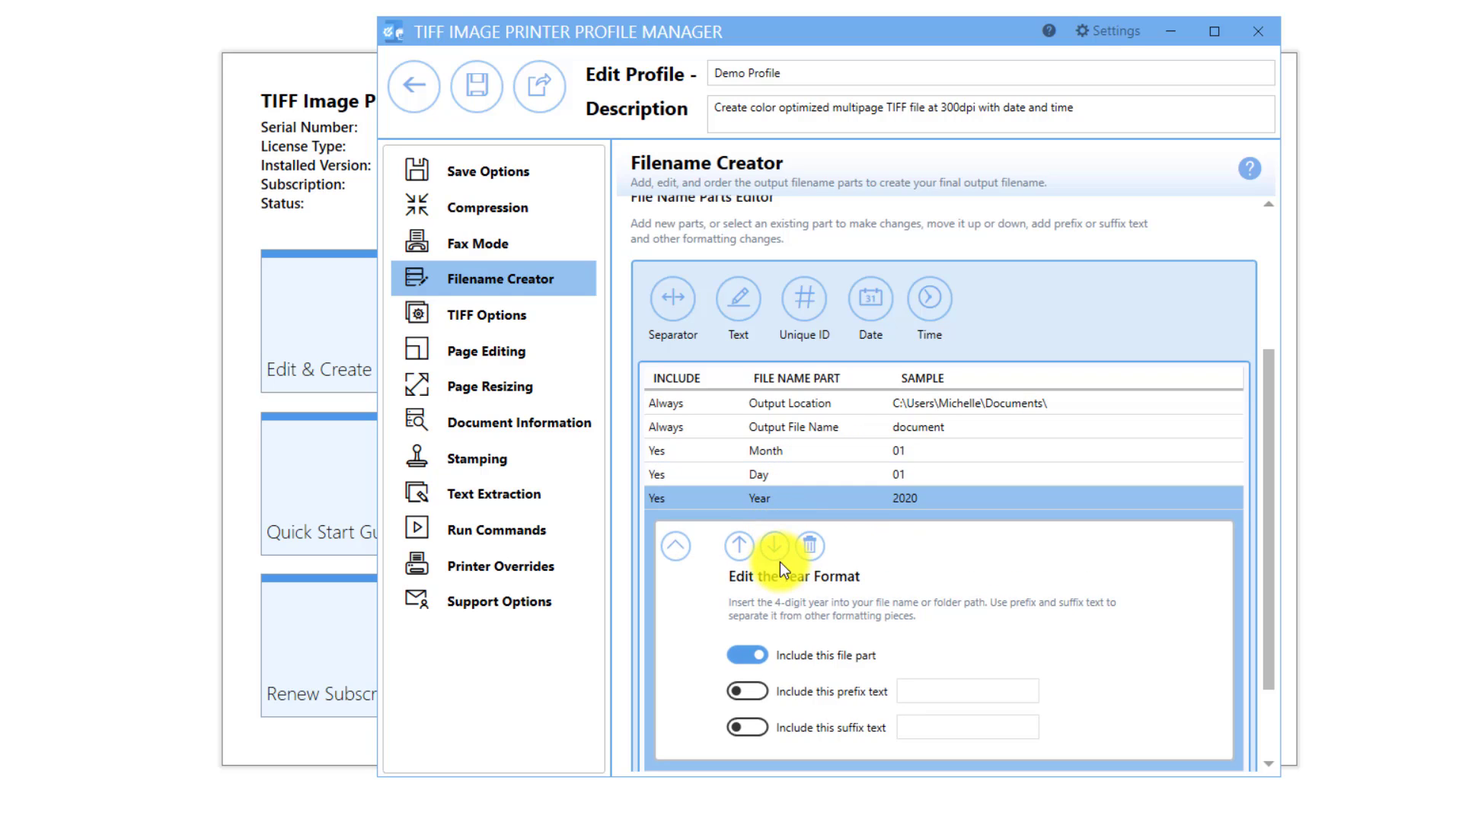
click(745, 549)
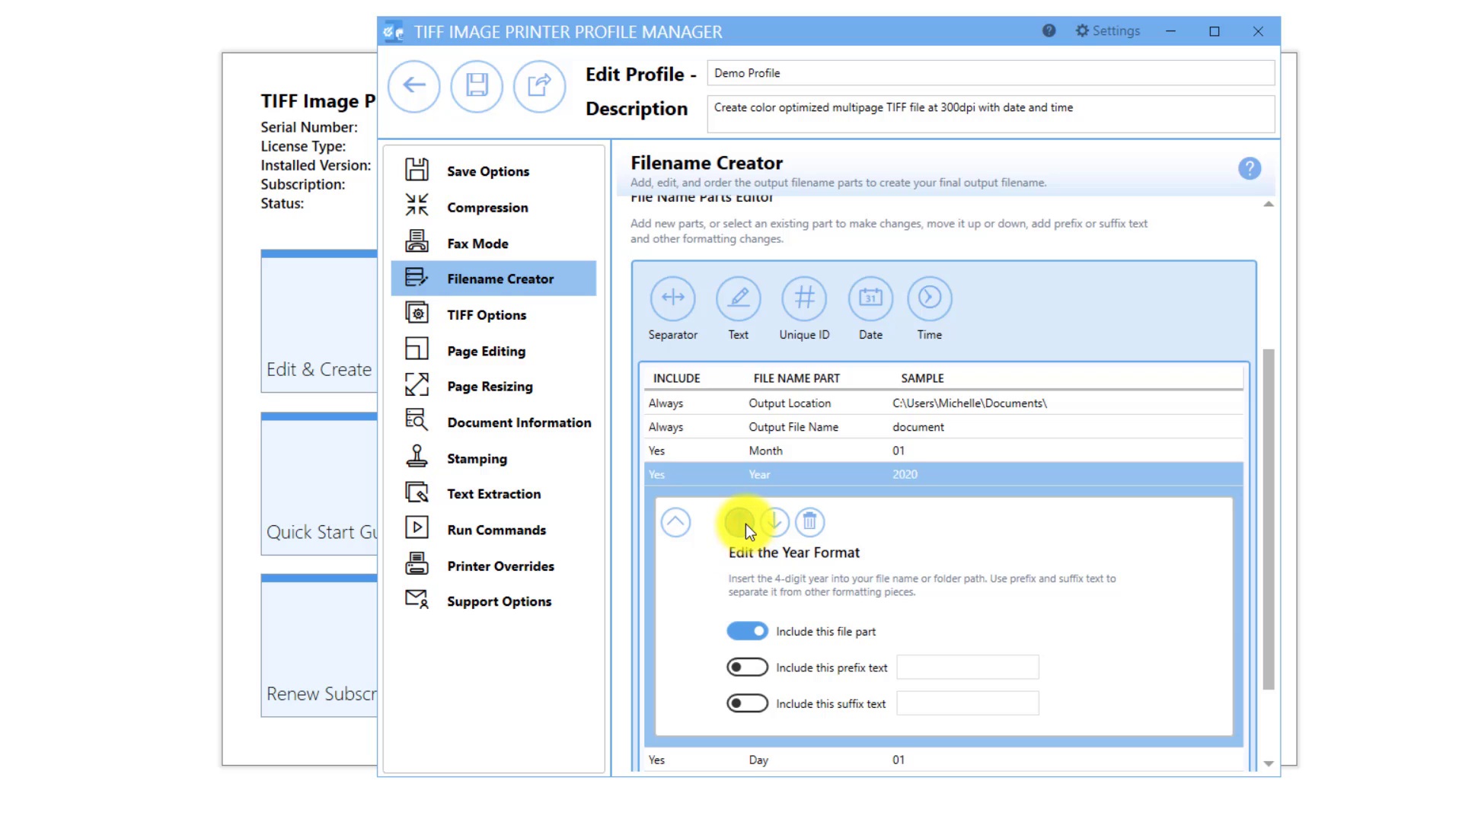
click(746, 524)
Move the Month part down below Day, and return it to its place after Year
click(772, 731)
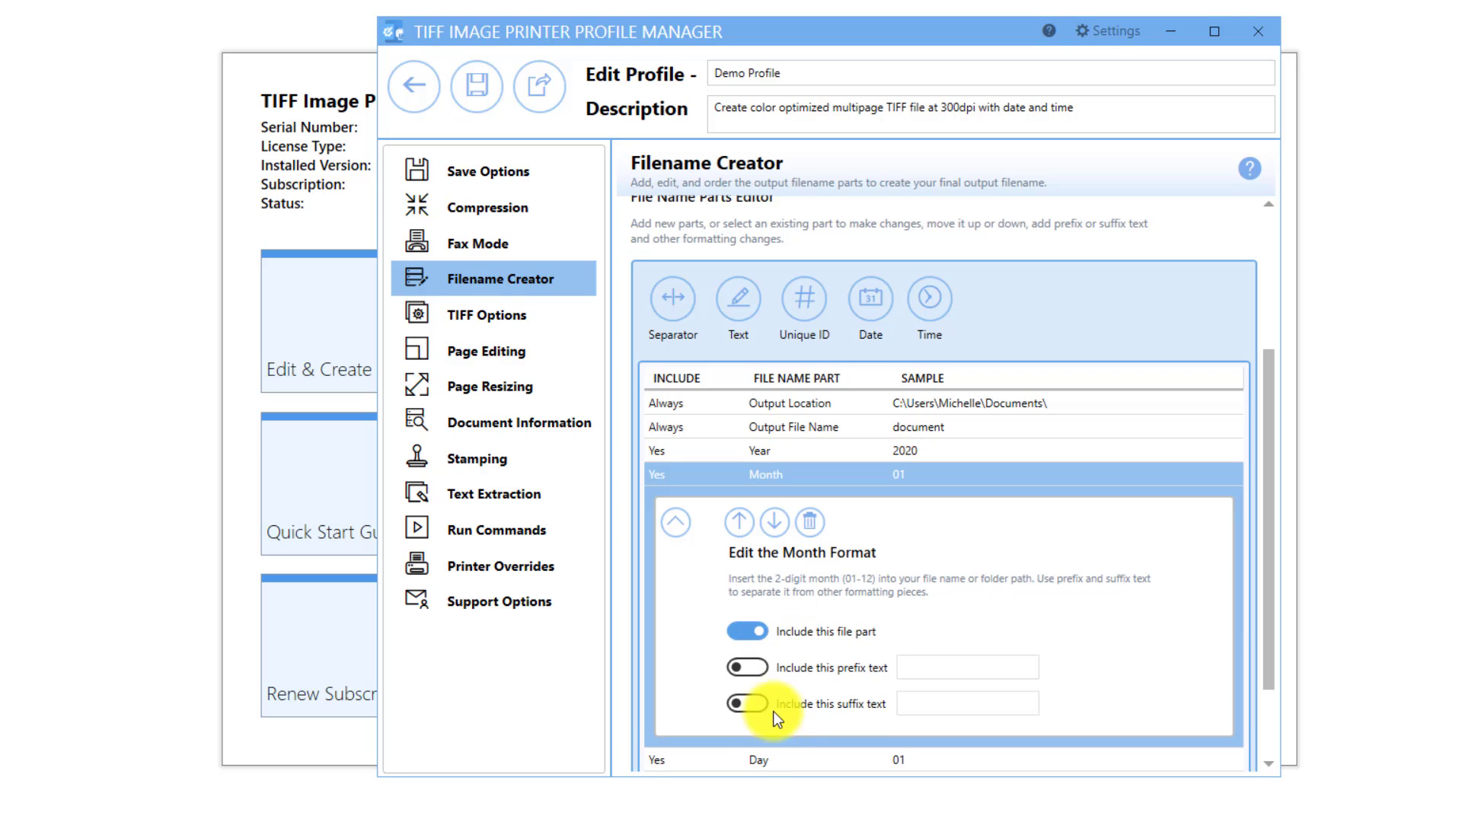
click(773, 525)
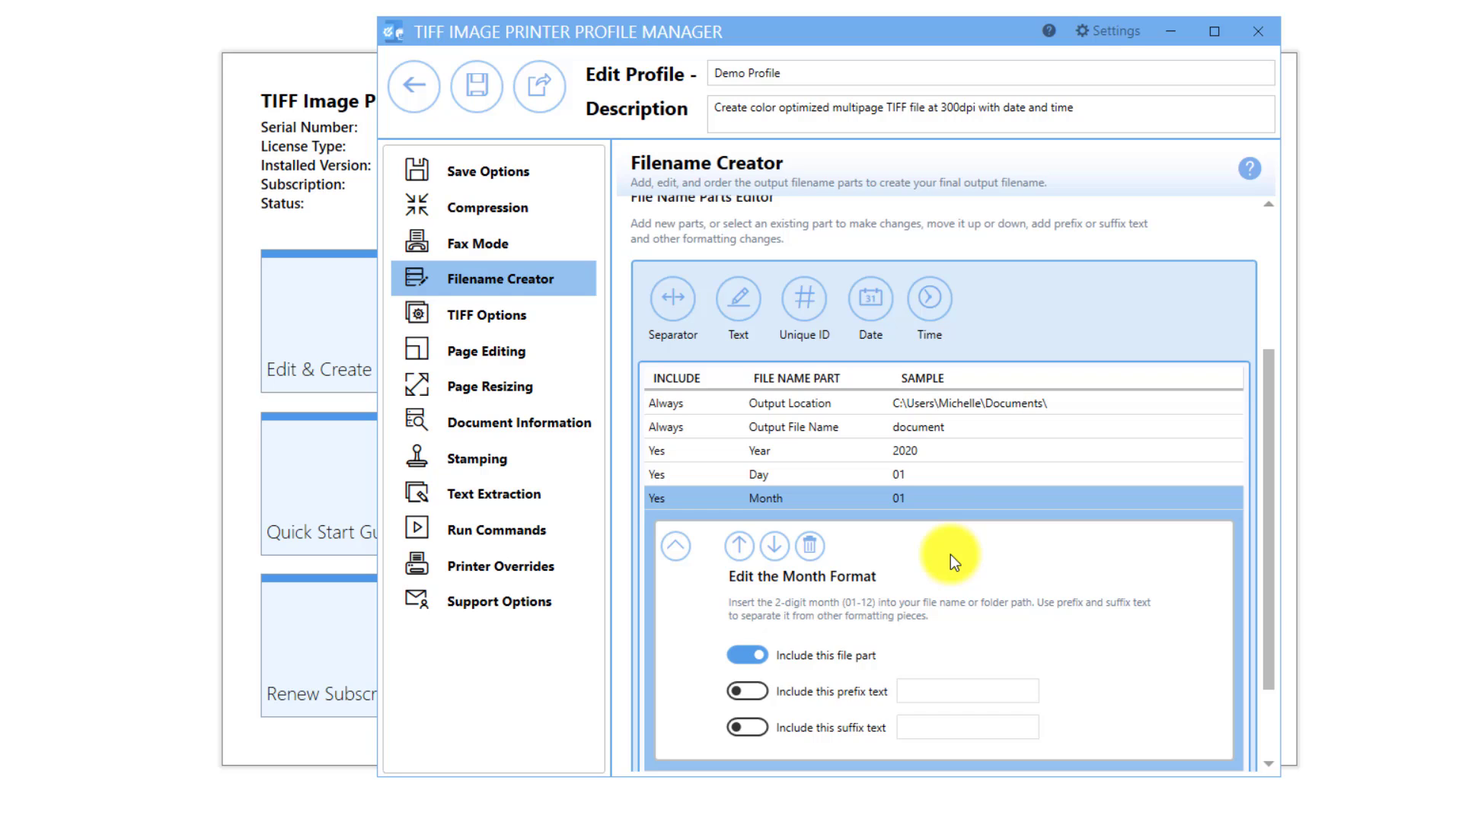
click(746, 548)
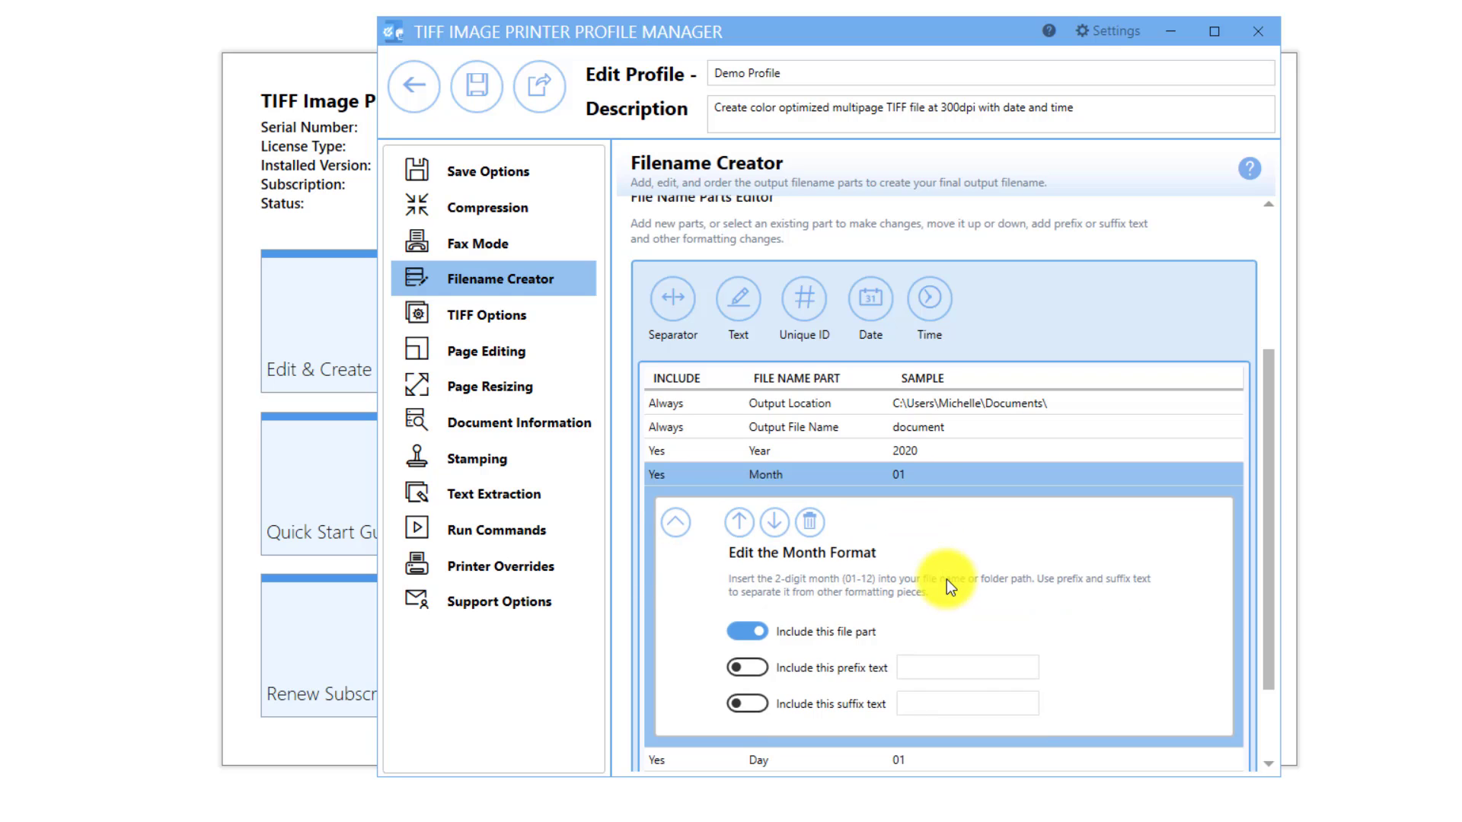
Include an underscore "_" as the prefix text of the Year part
click(929, 460)
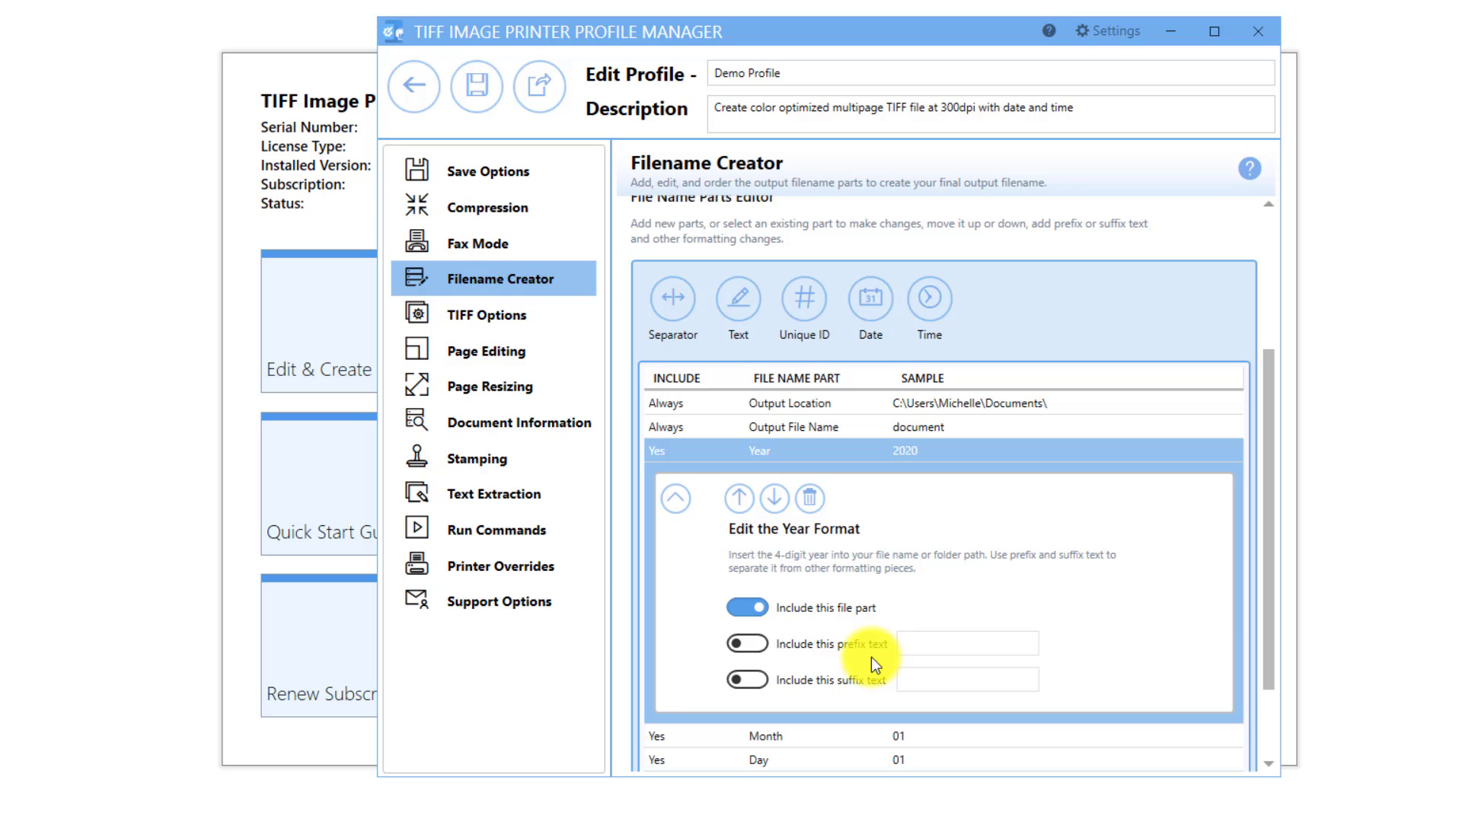
click(922, 642)
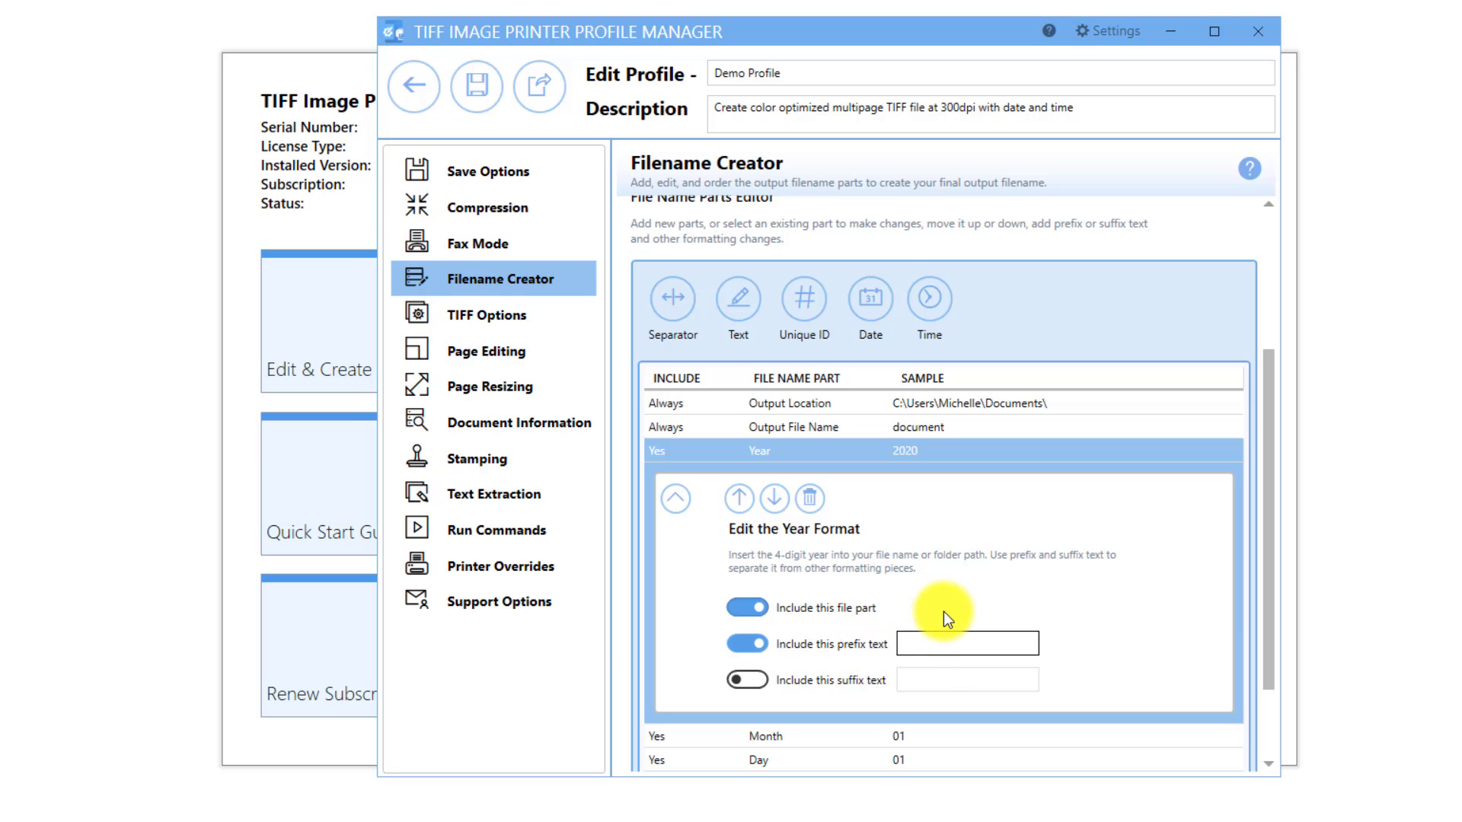
text(_)
Include a hyphen "-" as the prefix text of both the Month and Day parts, and review the sample filenames
click(877, 732)
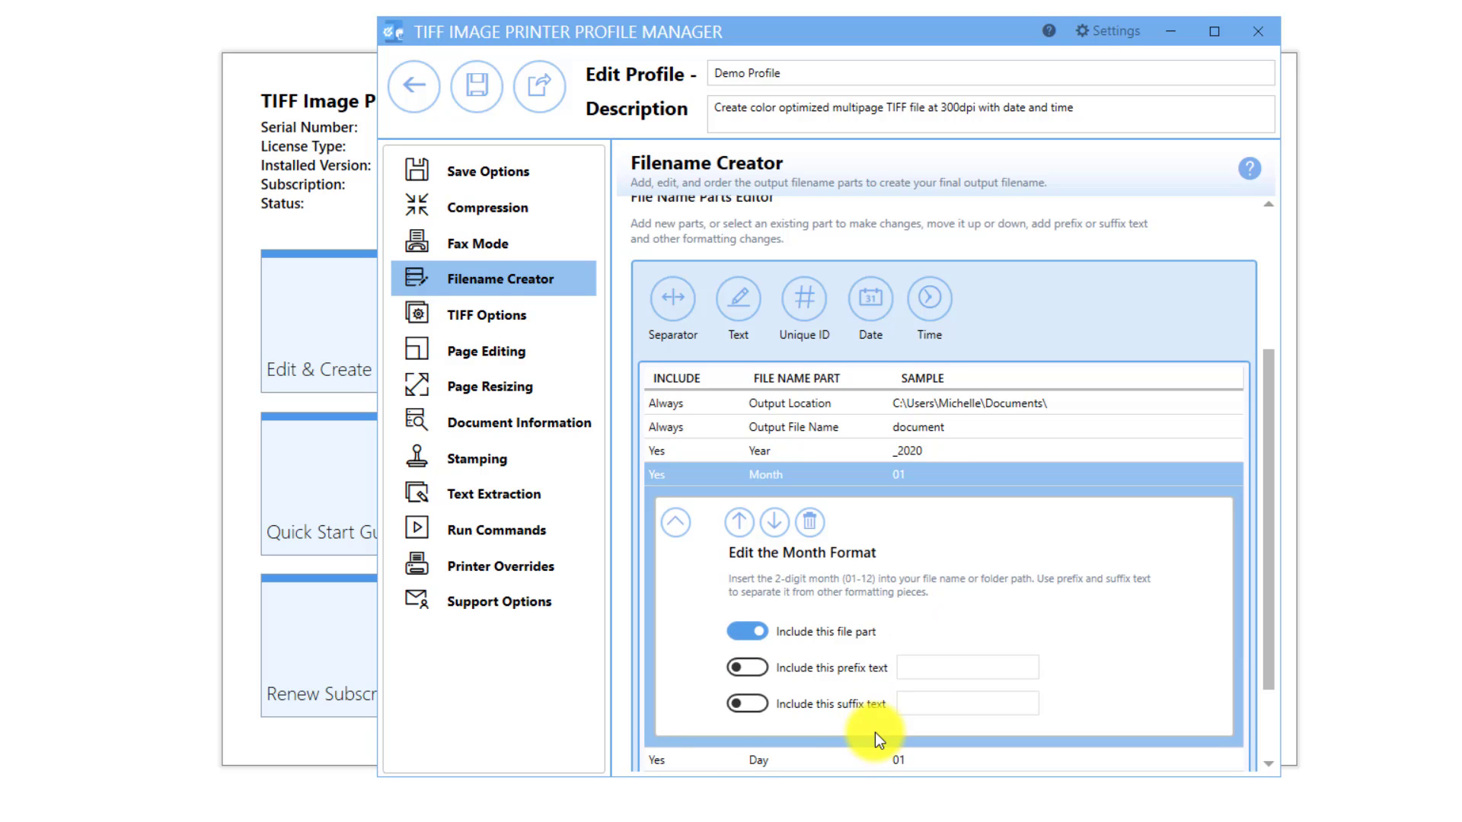
click(754, 671)
click(938, 665)
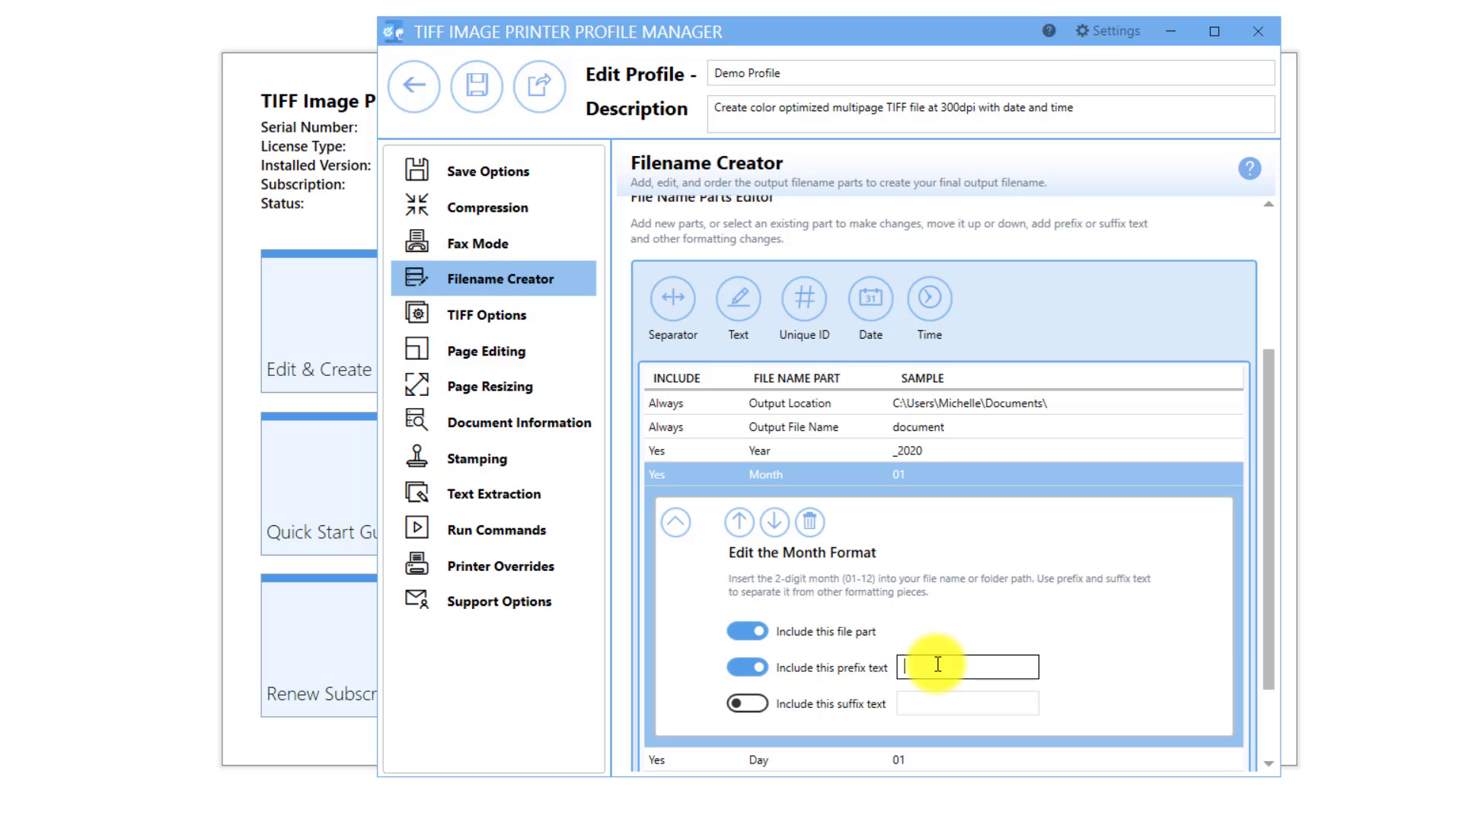
text(-)
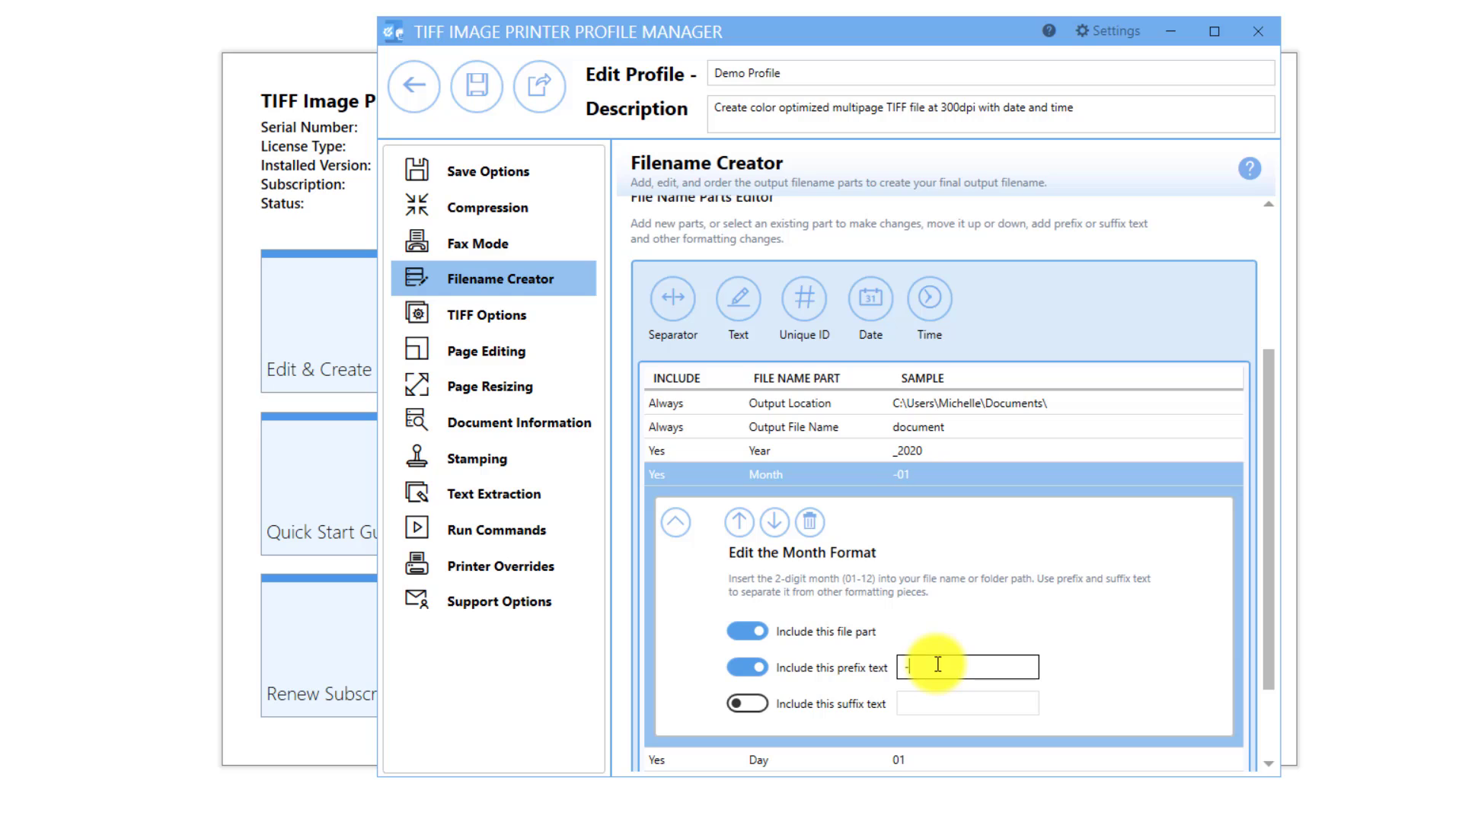
click(899, 760)
click(903, 689)
text(-)
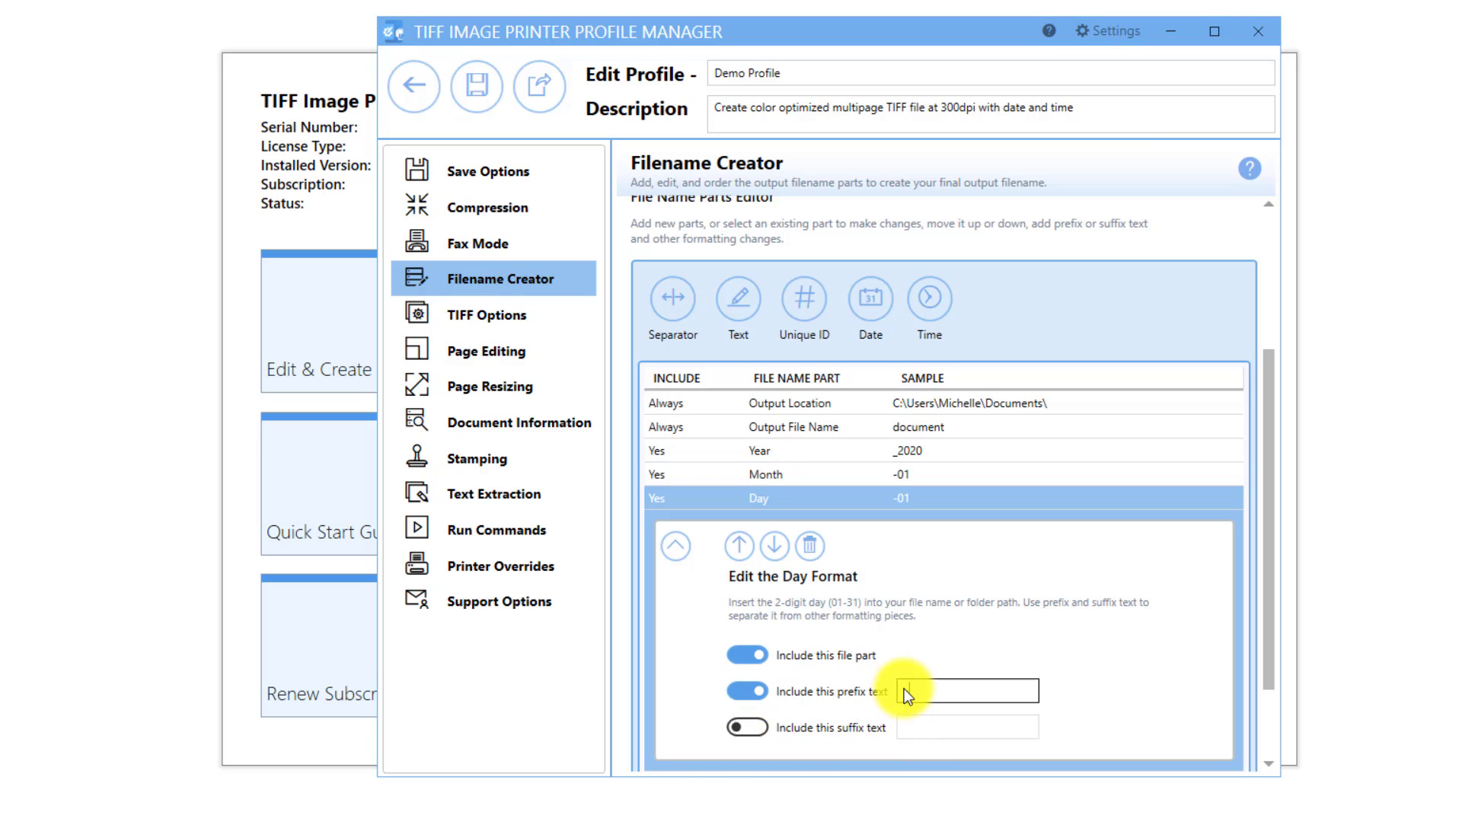
scroll(1057, 648, up, 3)
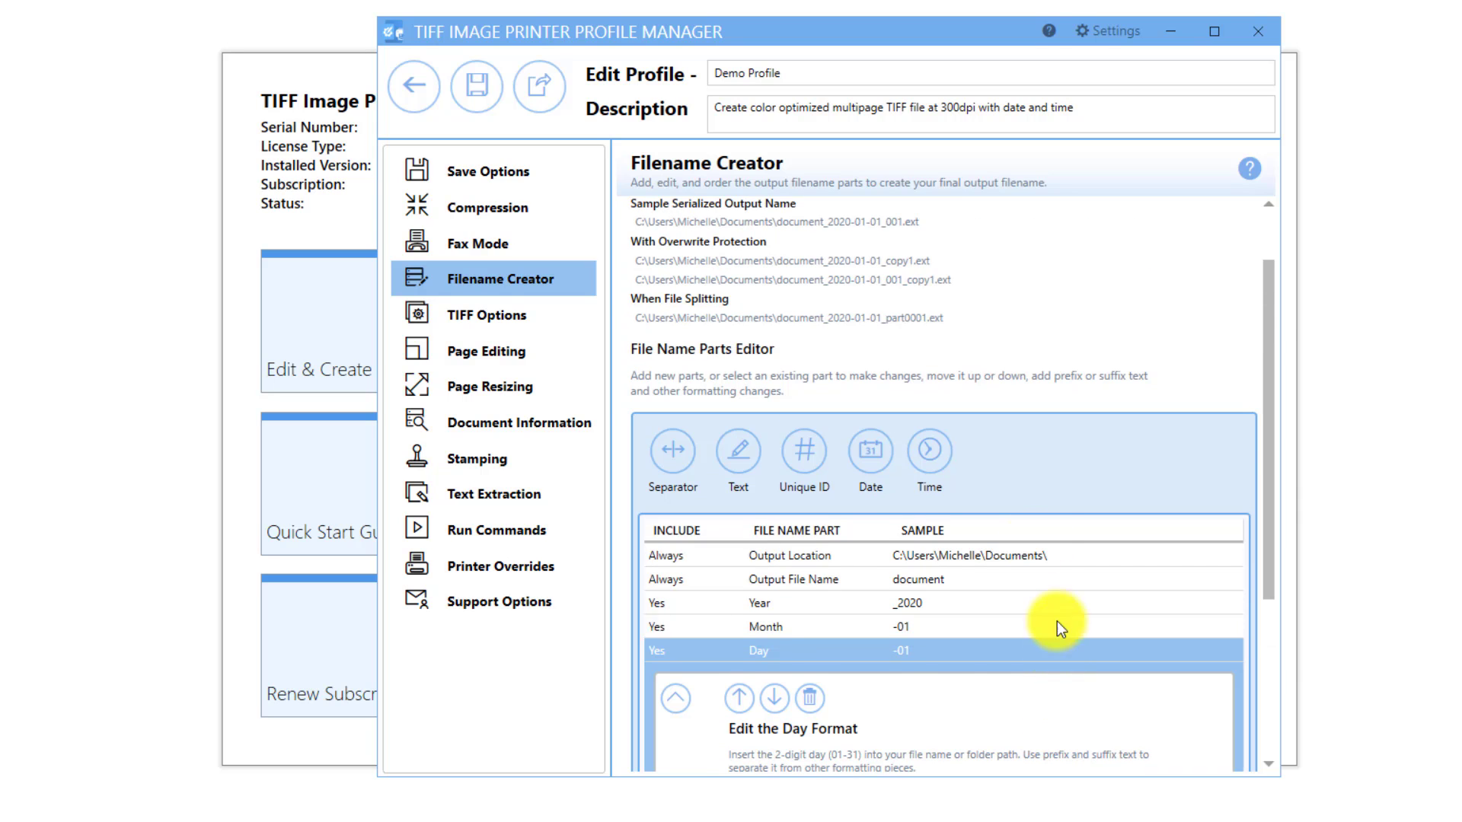
scroll(919, 237, up, 2)
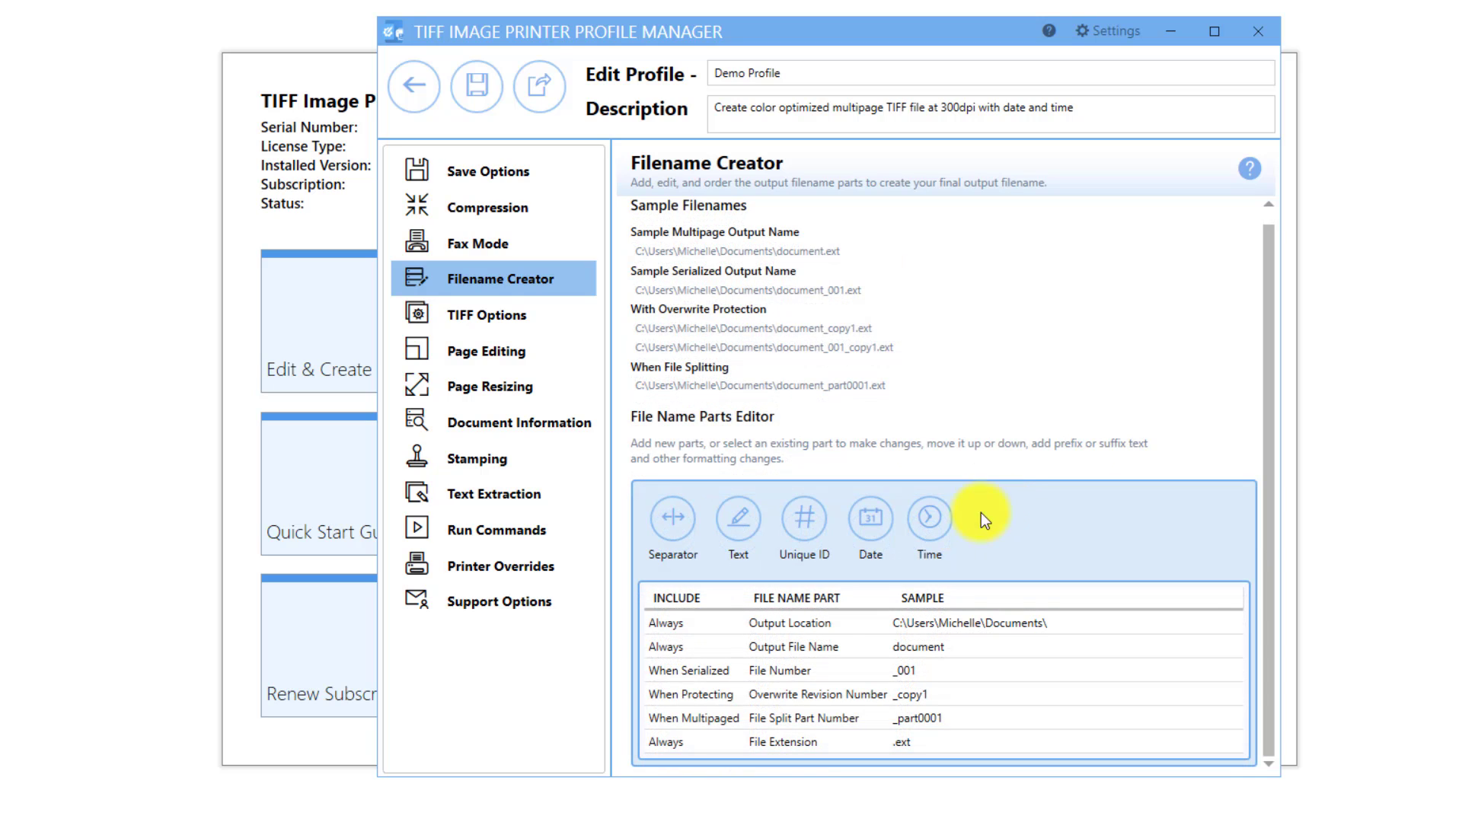
Add Hour, Minute and Second parts, in that order, after the Output File Name
click(923, 526)
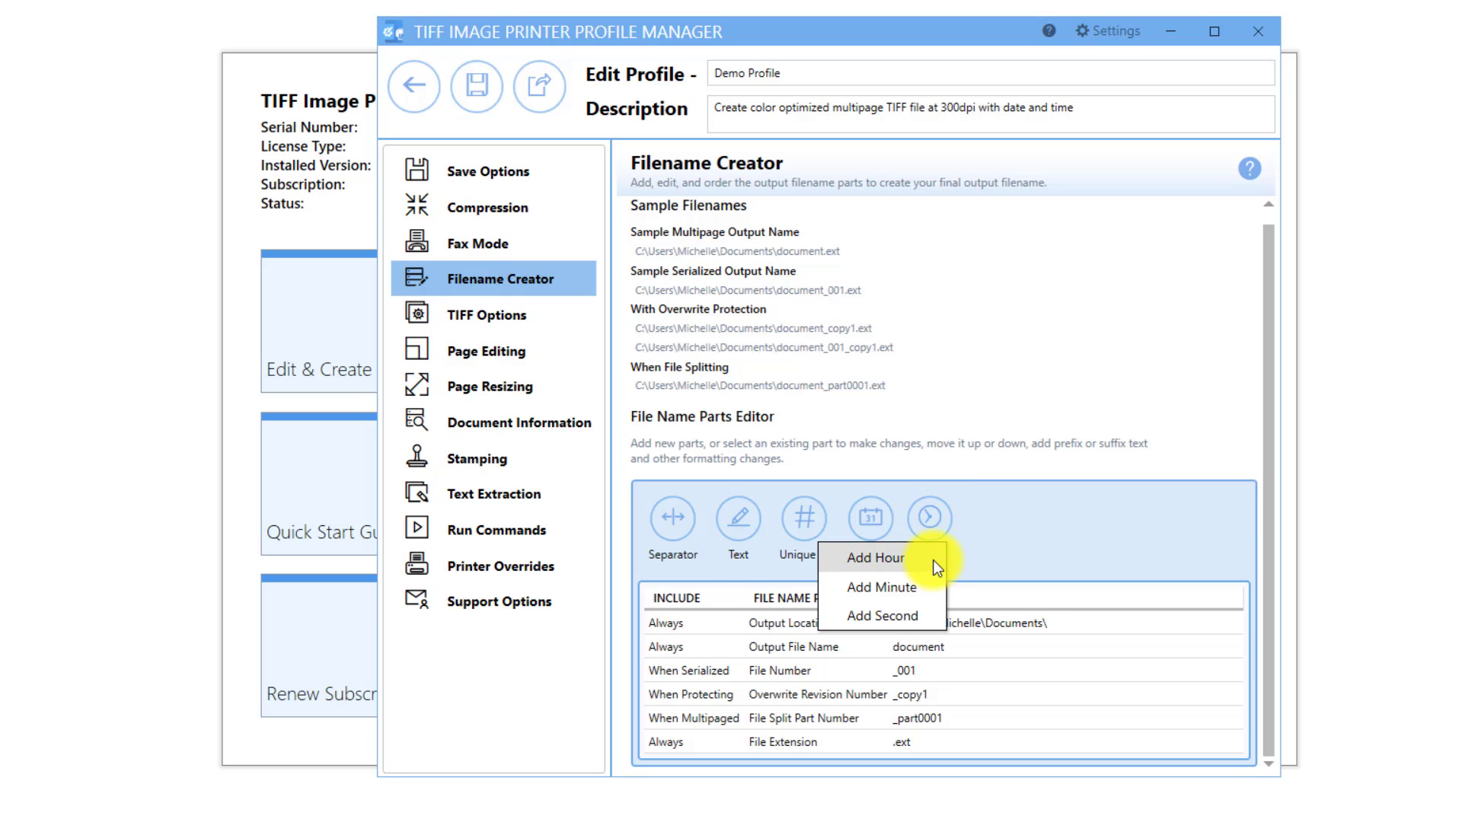
click(876, 557)
click(941, 361)
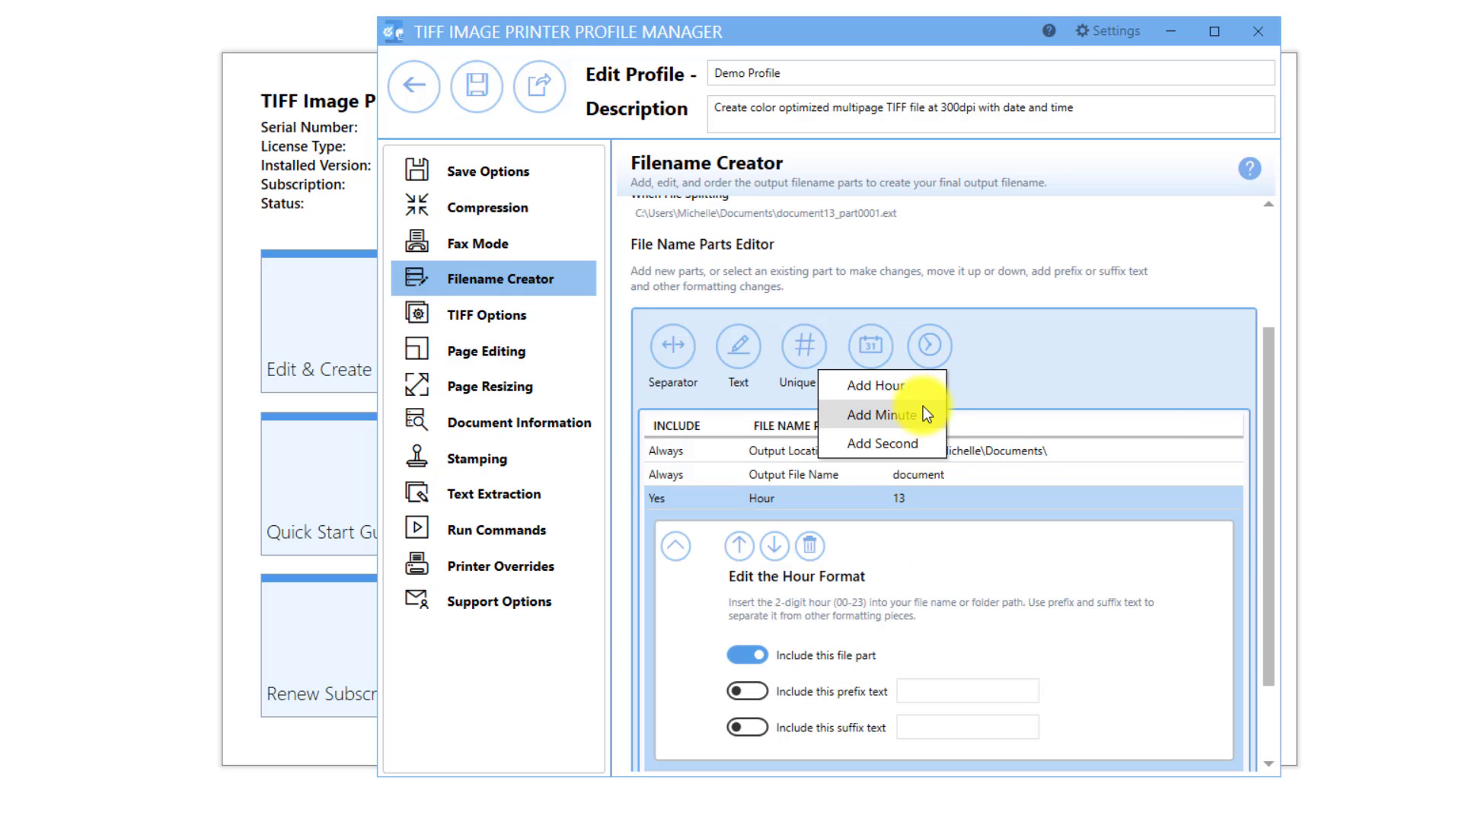
click(924, 412)
click(930, 335)
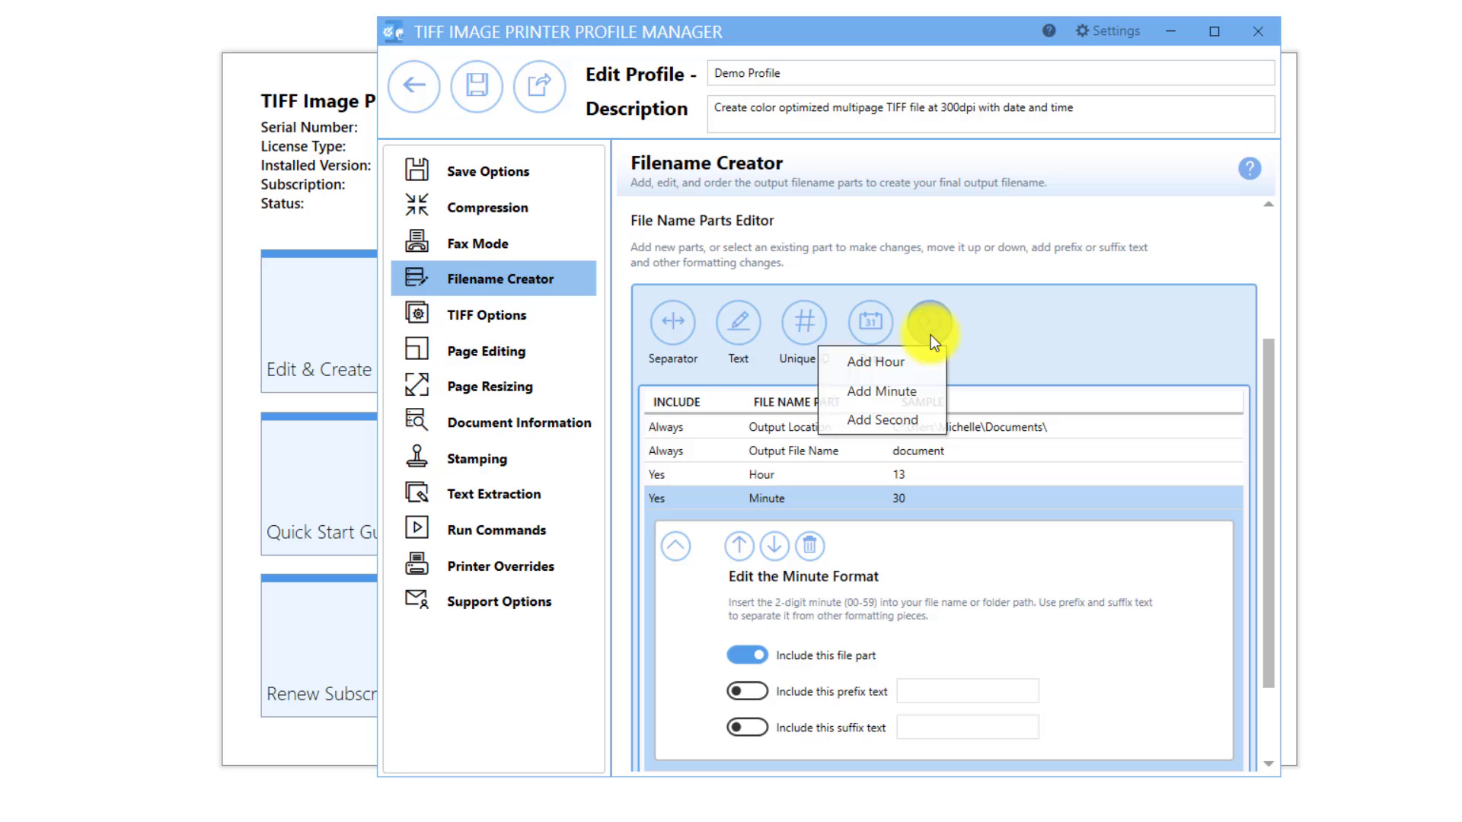
click(926, 414)
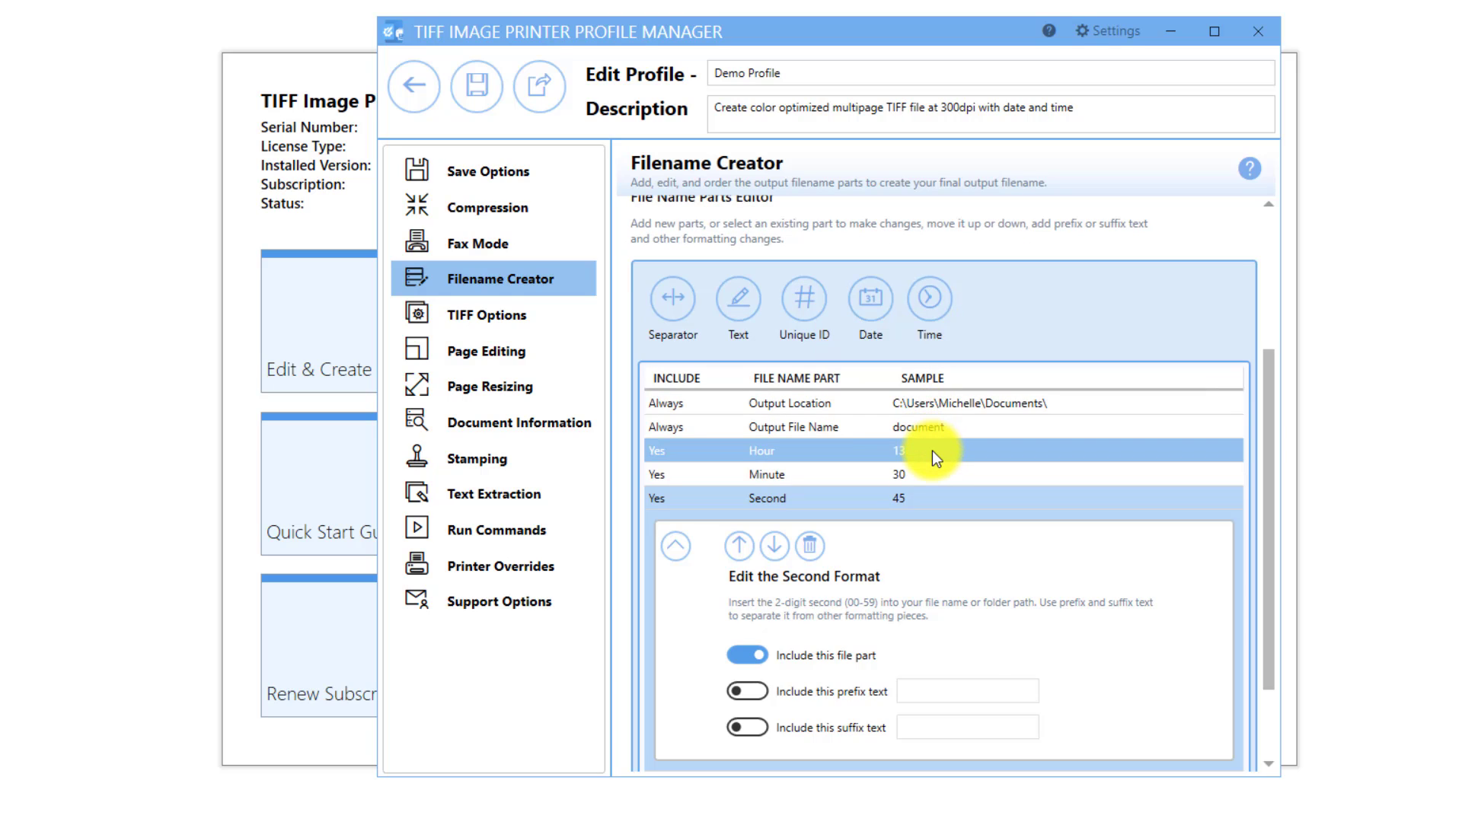
Move the Hour part up above the Output File Name, and return it to its place before Minute
click(932, 452)
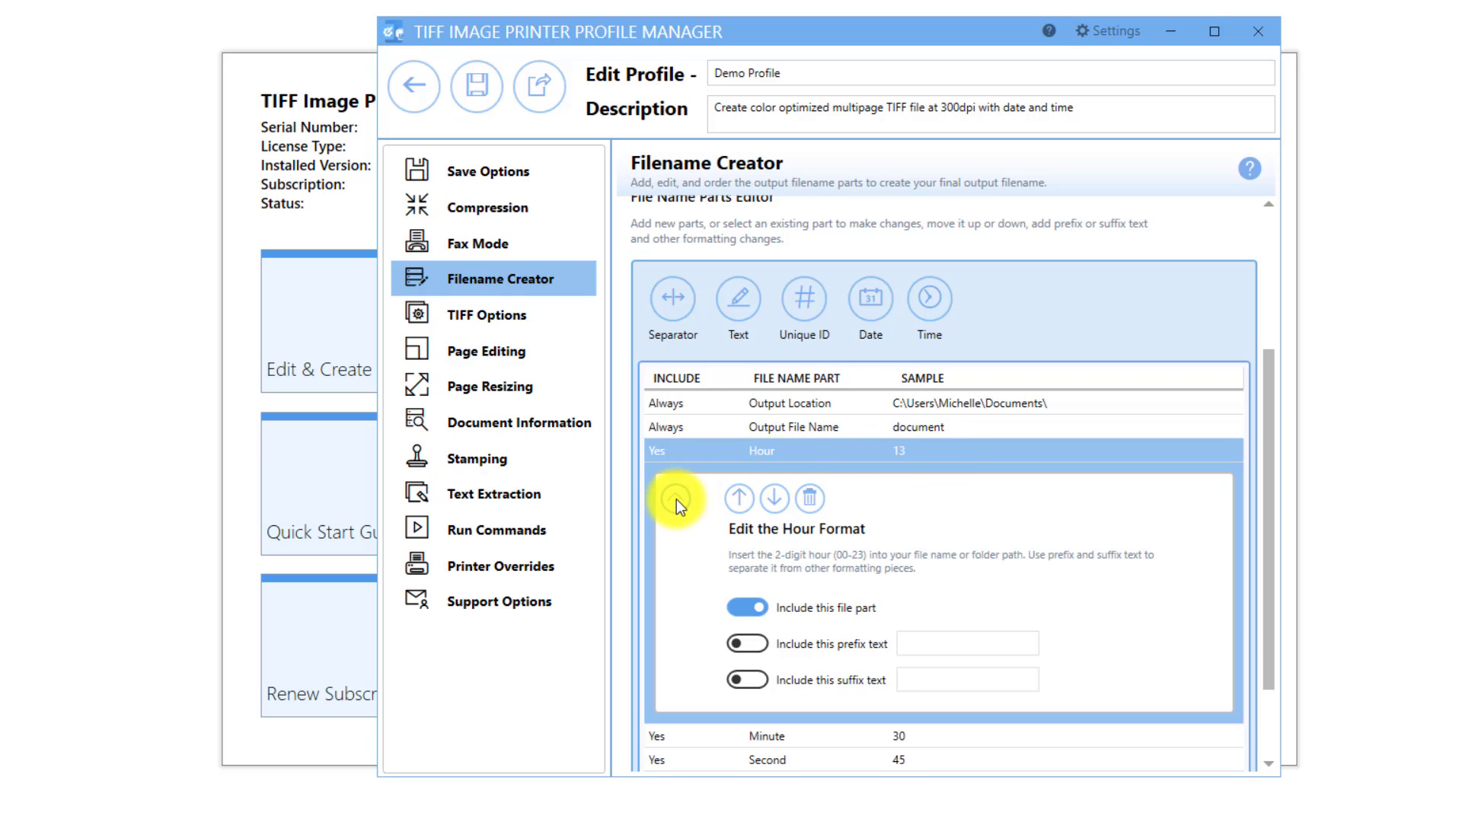
click(731, 497)
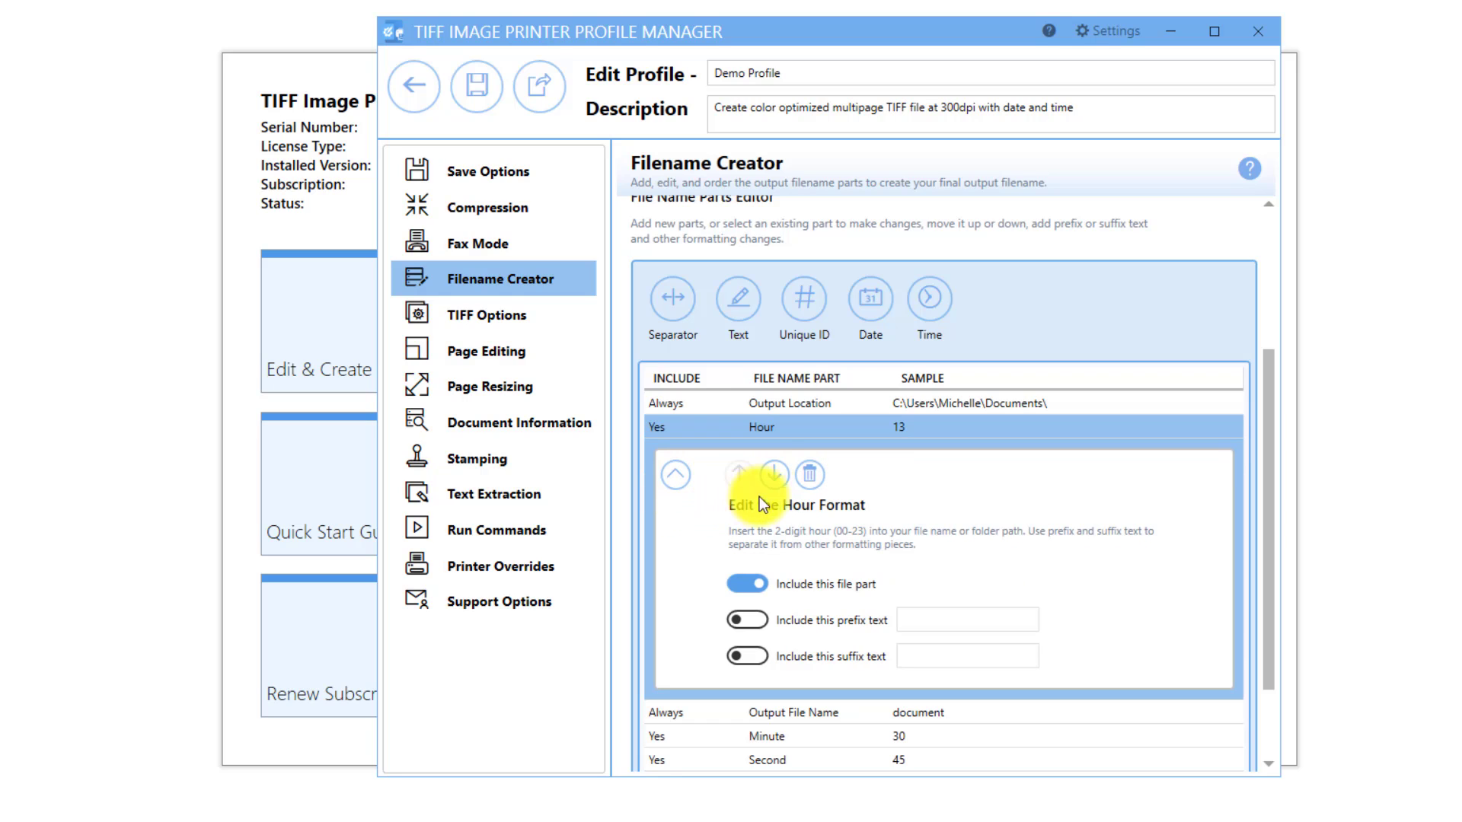
click(778, 477)
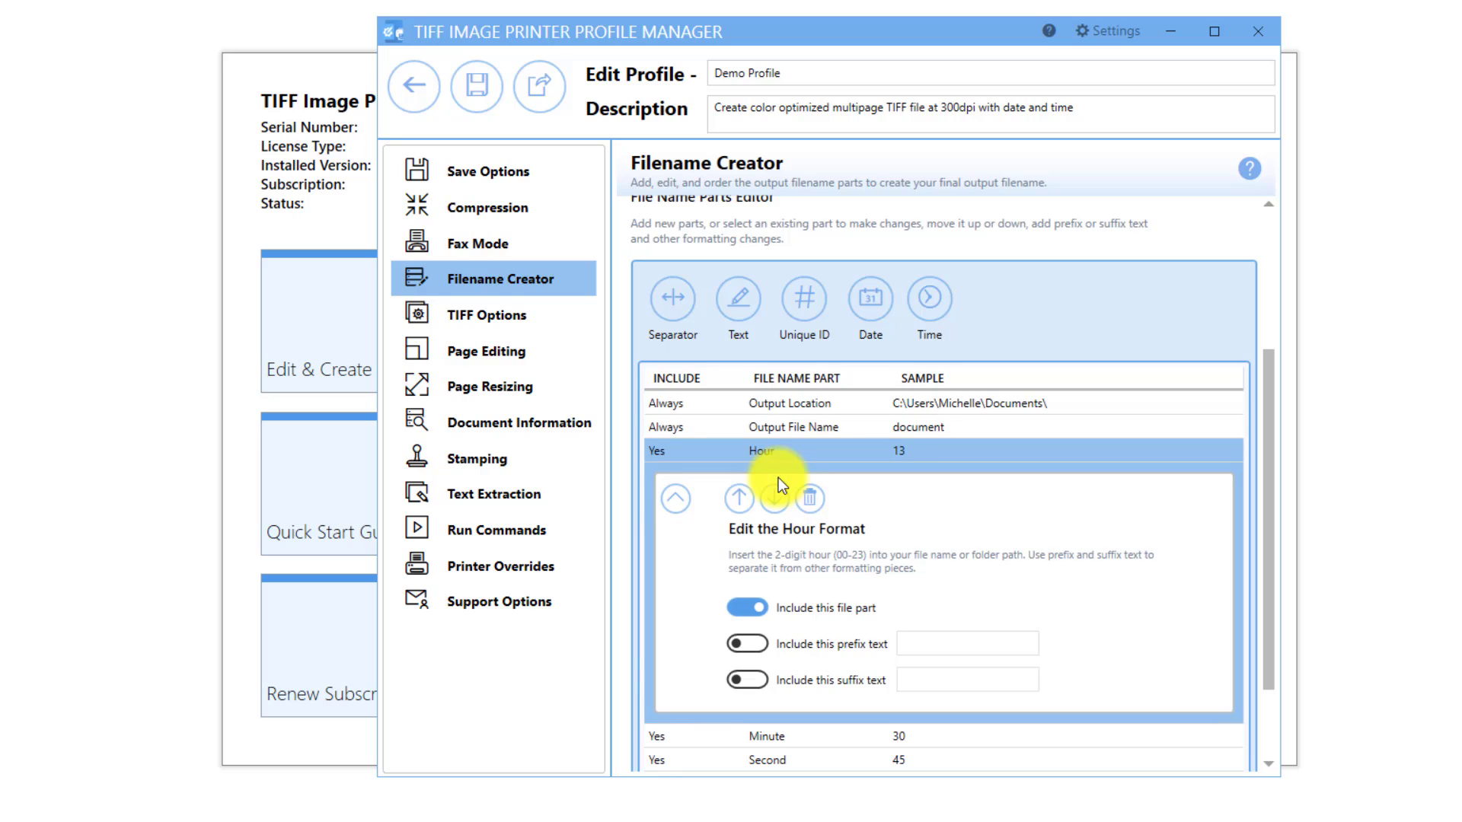
Include an underscore "_" as the prefix text of the Hour part
scroll(932, 588, down, 3)
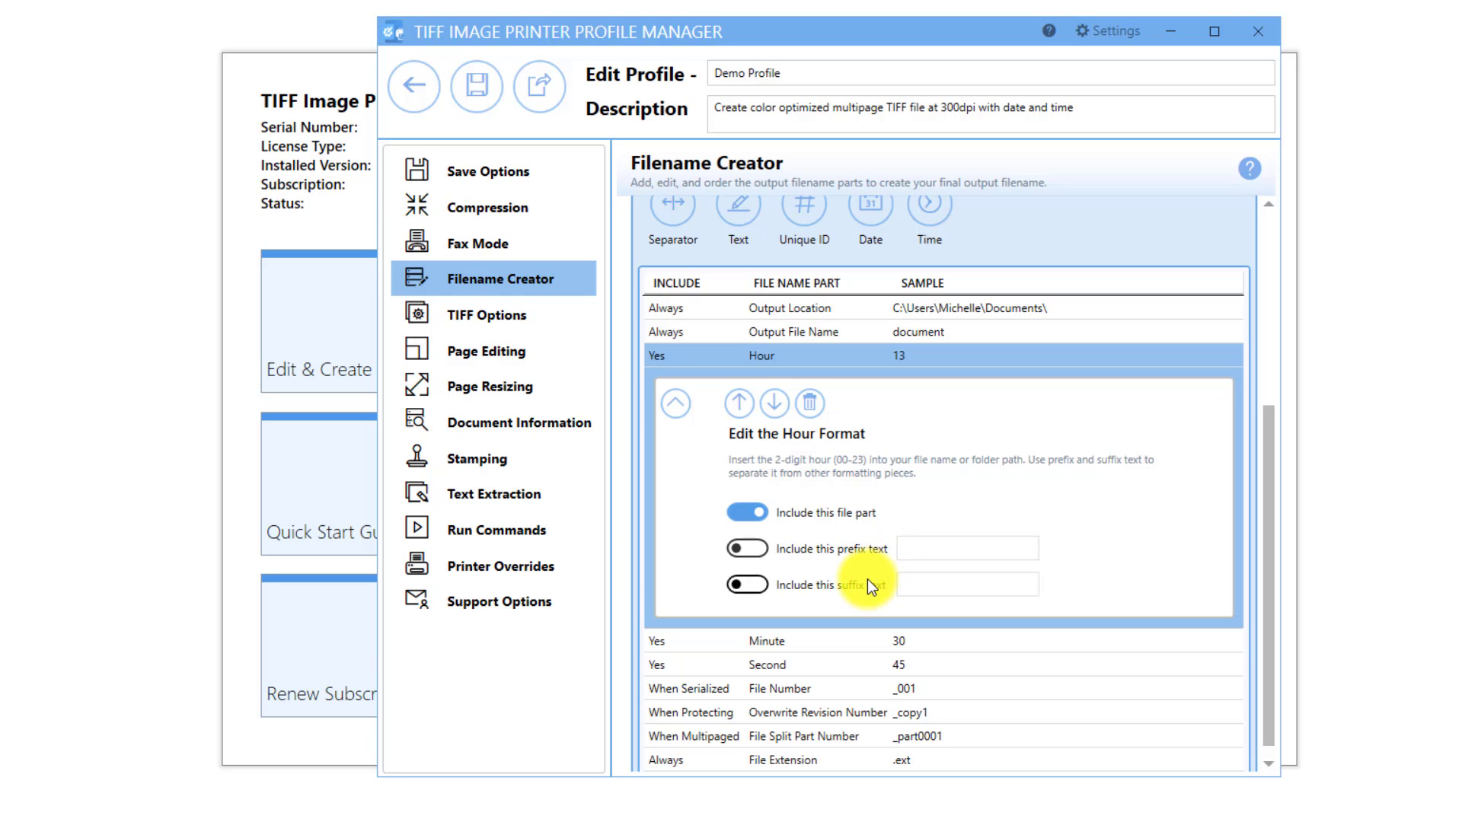
click(757, 549)
click(919, 549)
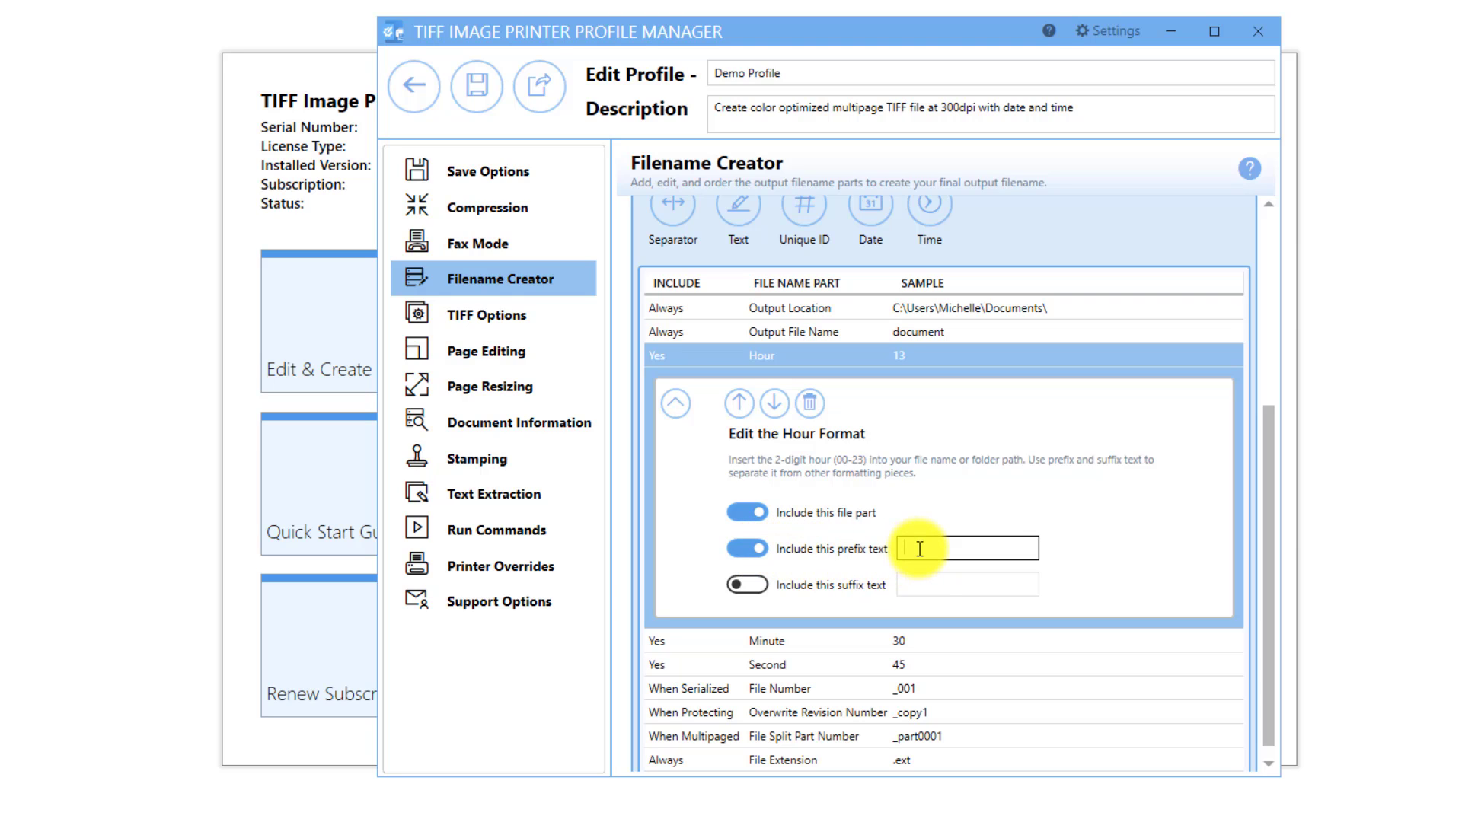
text(_)
Include a hyphen "-" as the prefix text of both the Minute and Second parts
click(919, 639)
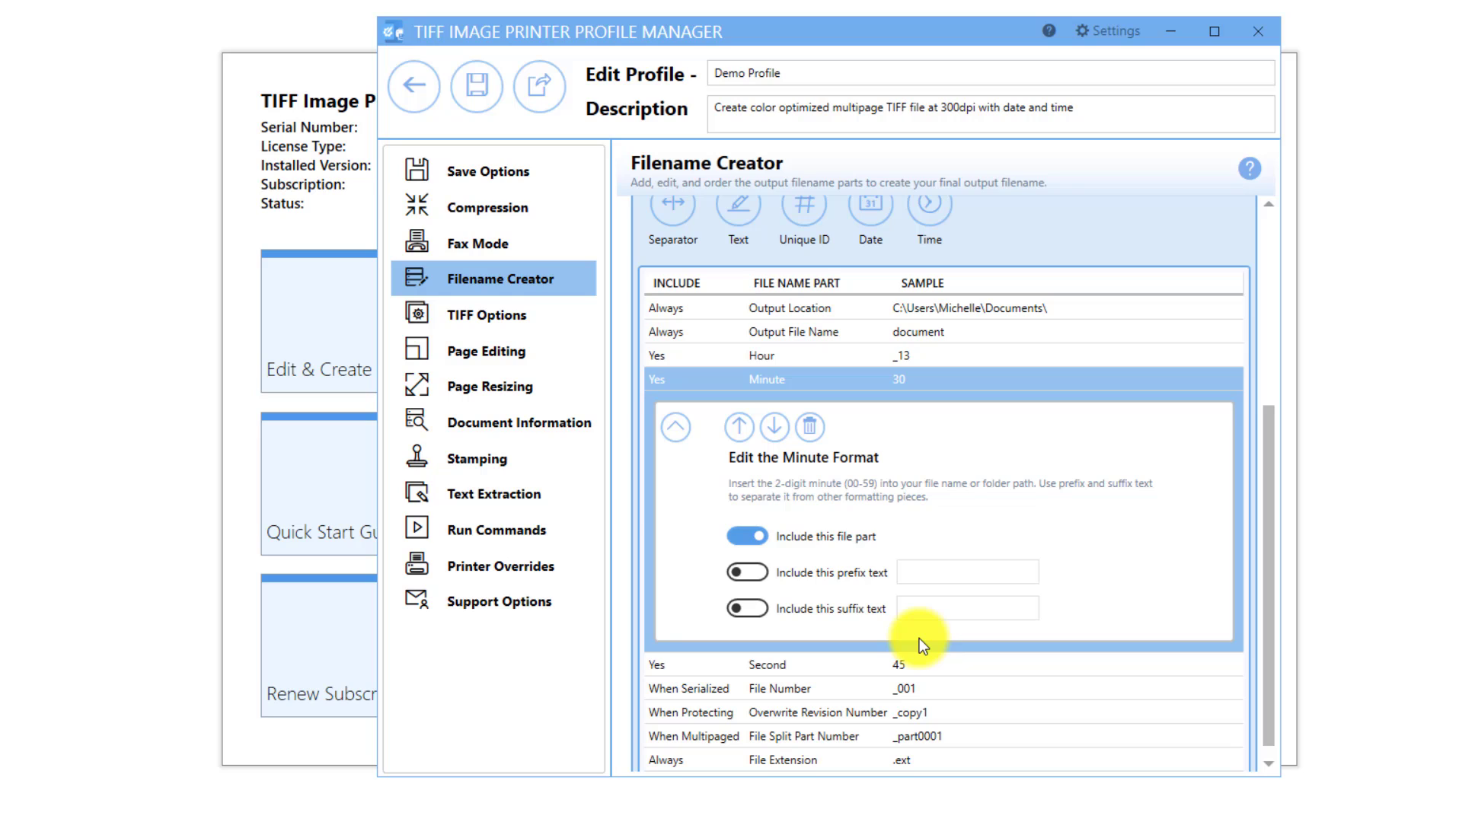
click(746, 572)
click(987, 581)
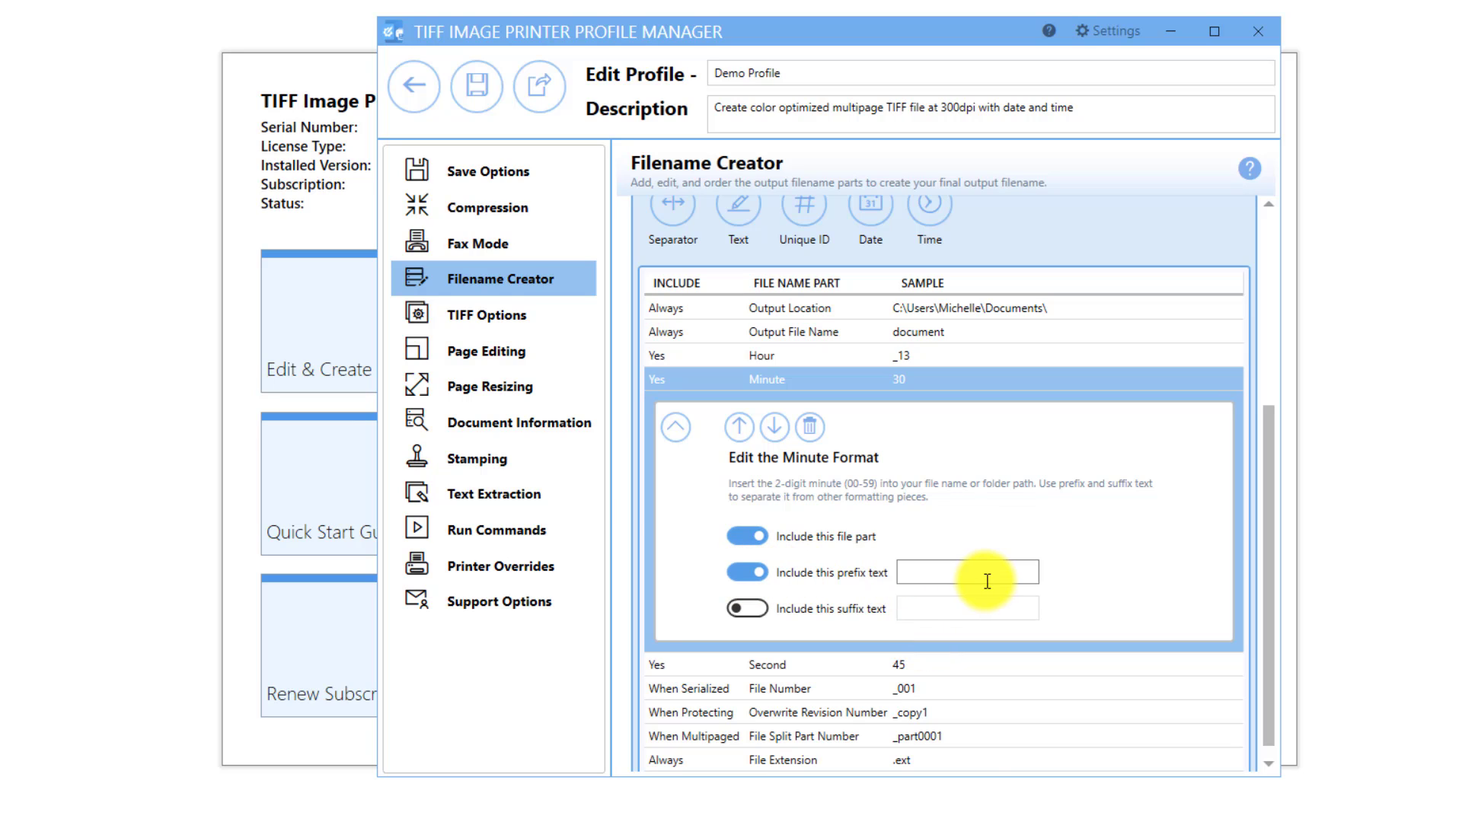
text(-)
click(949, 672)
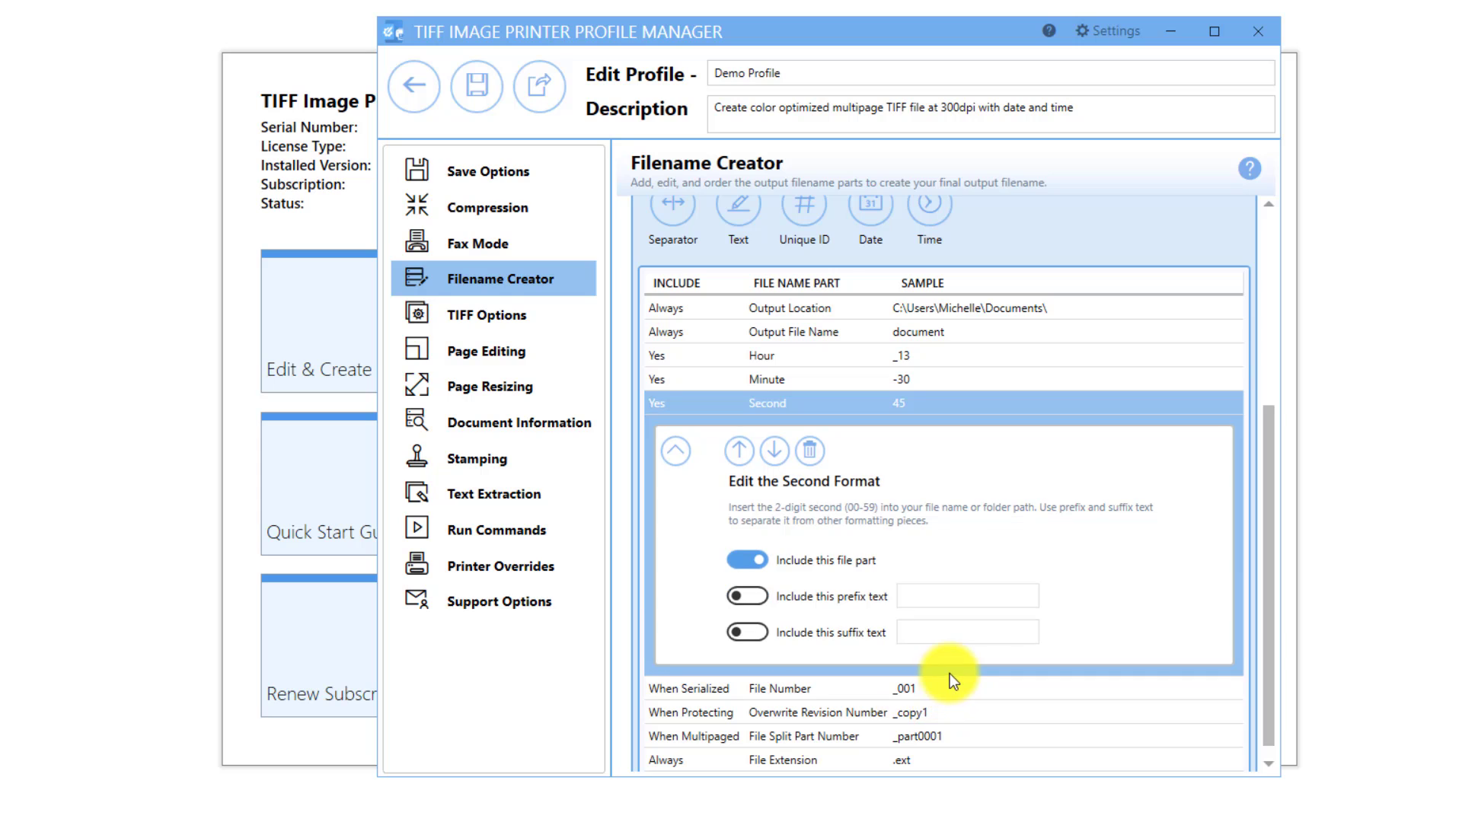
click(754, 596)
click(947, 598)
text(-)
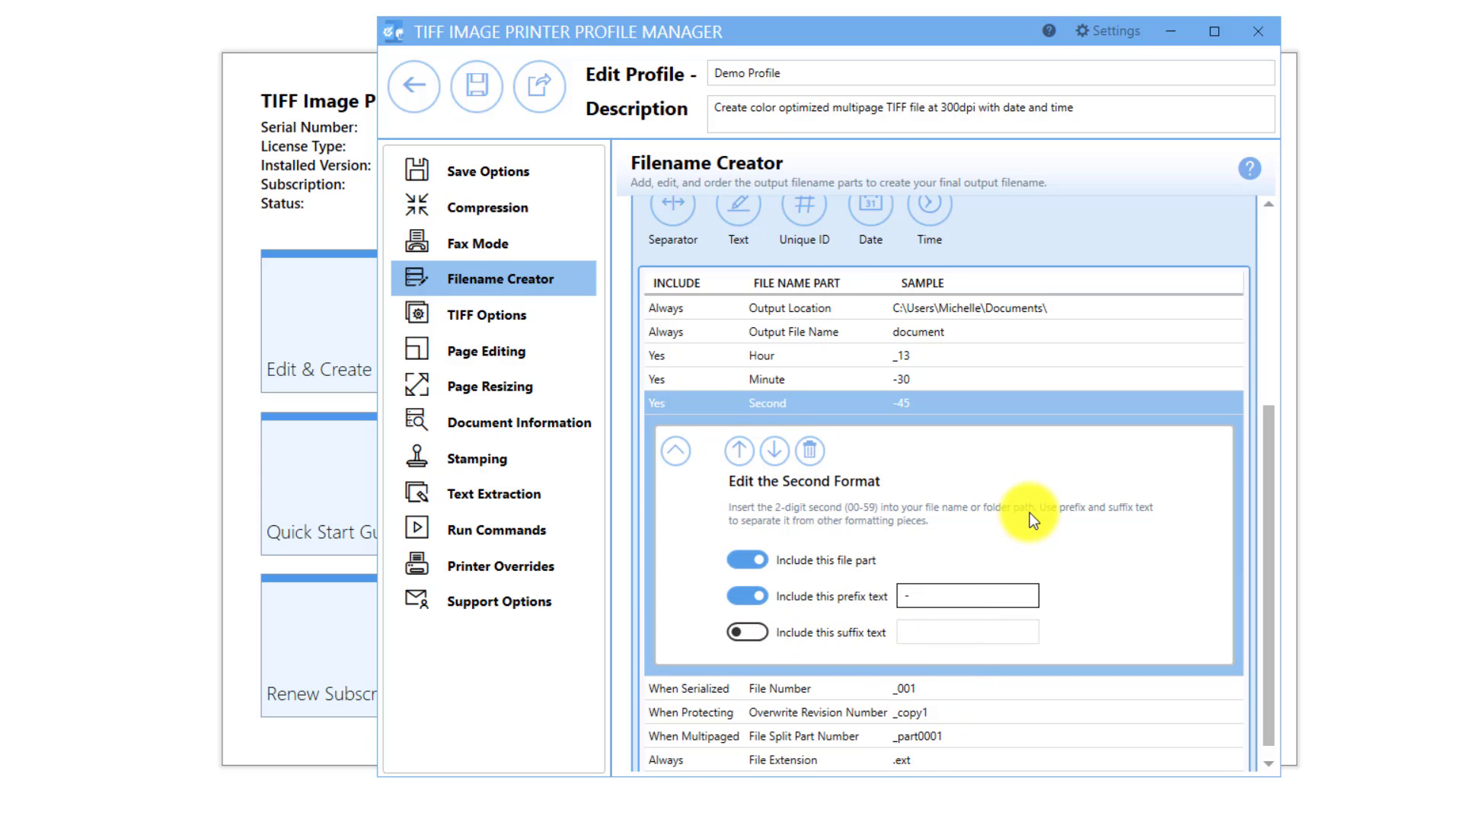
Review the sample filenames, and leave the Demo Profile editor and close the Profile Manager
scroll(1028, 513, up, 5)
click(860, 275)
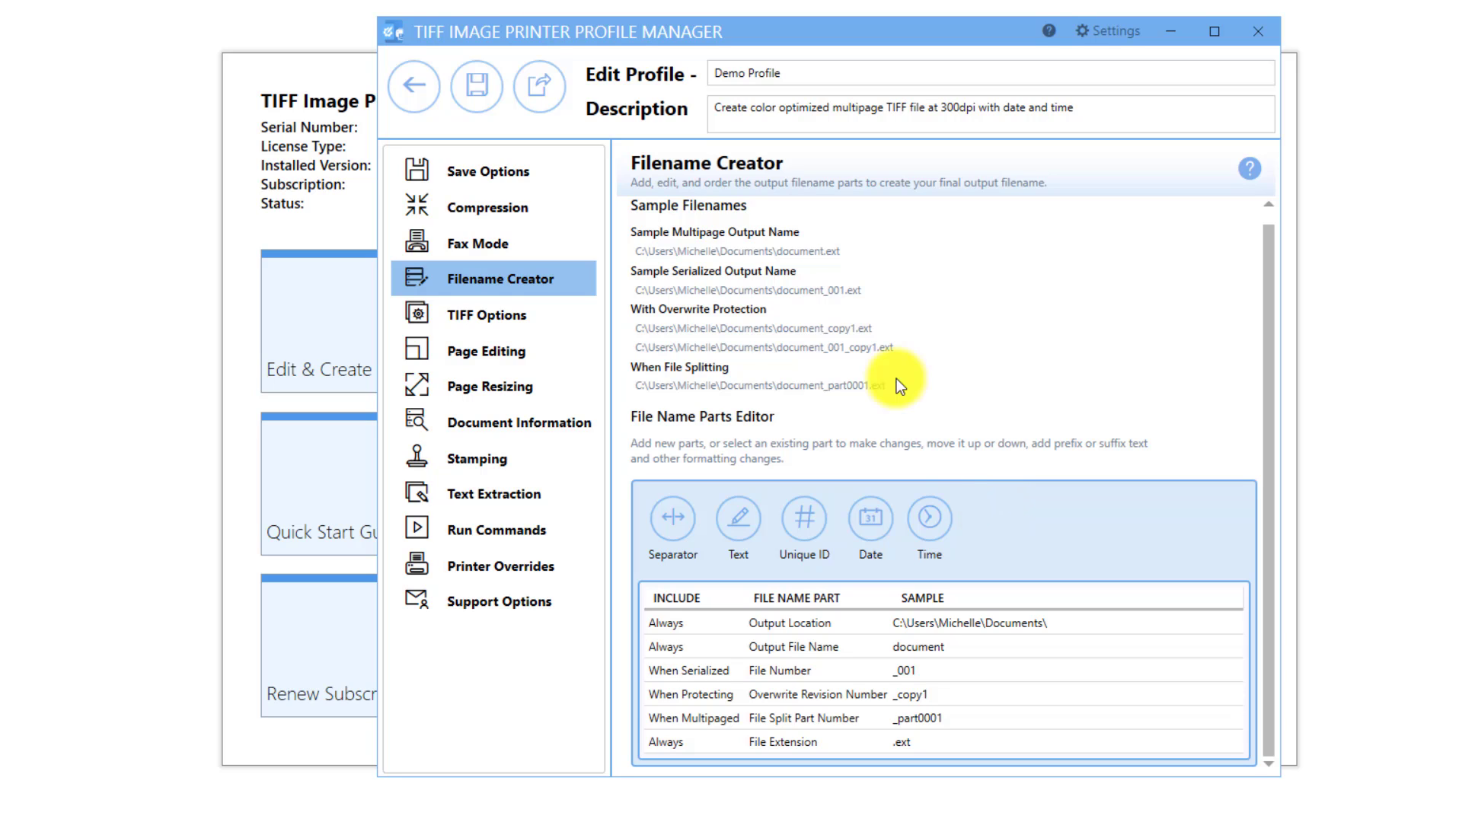
click(417, 95)
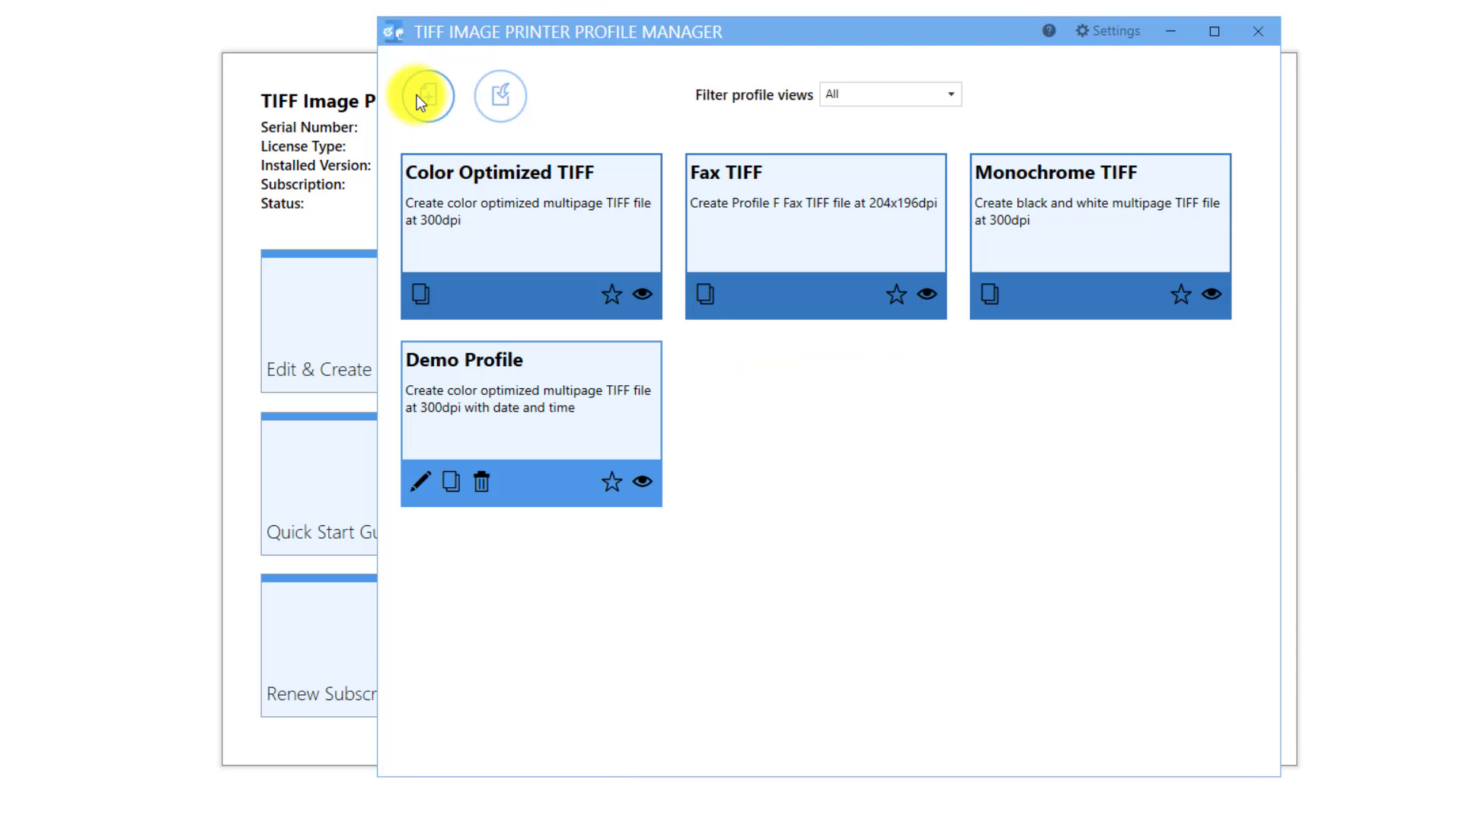
click(1255, 34)
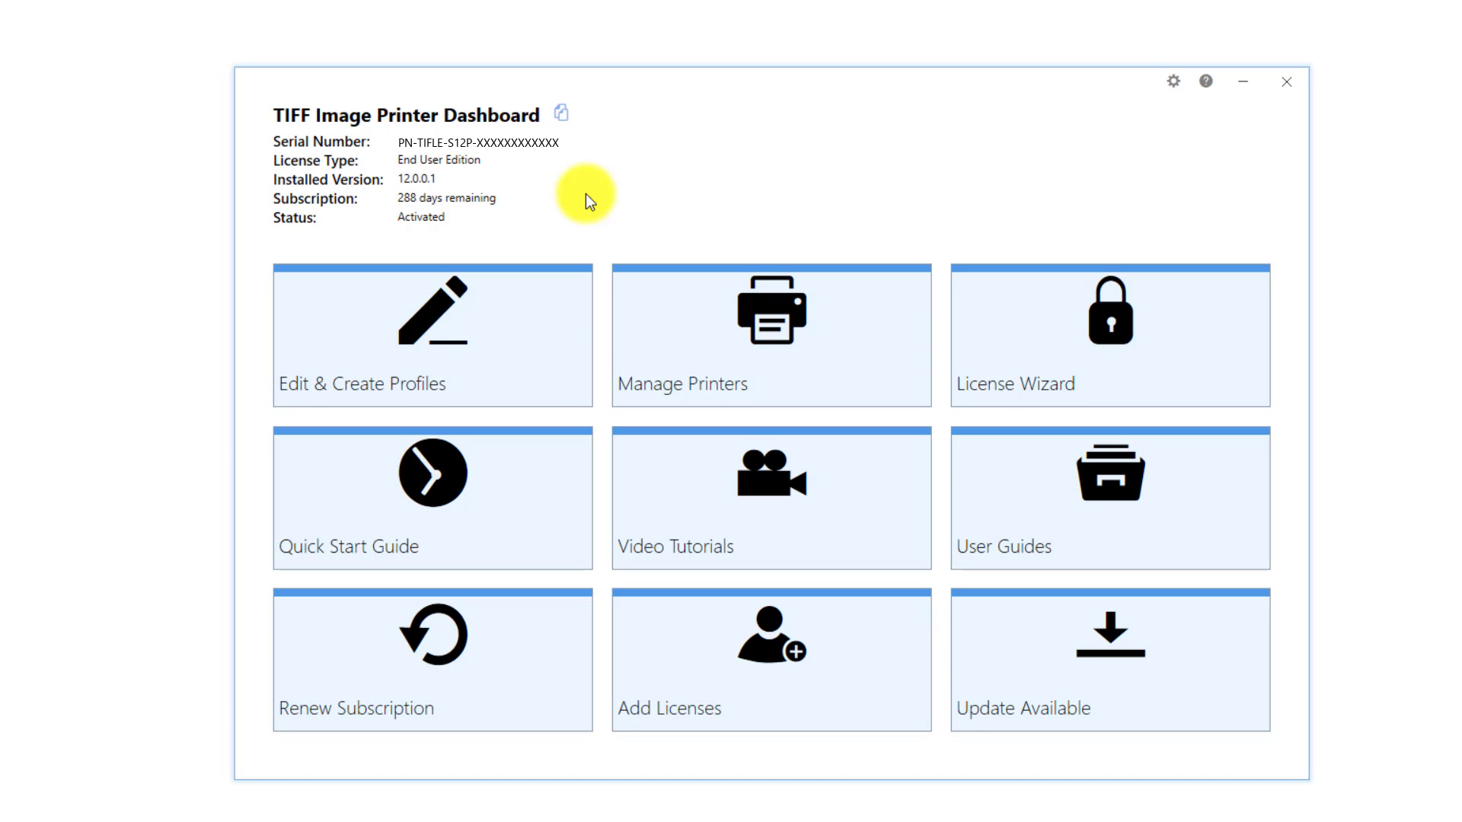
Assign Demo Profile to TIFF Image Printer 12 in Printer Management, save the printer, and close the dashboard
click(775, 339)
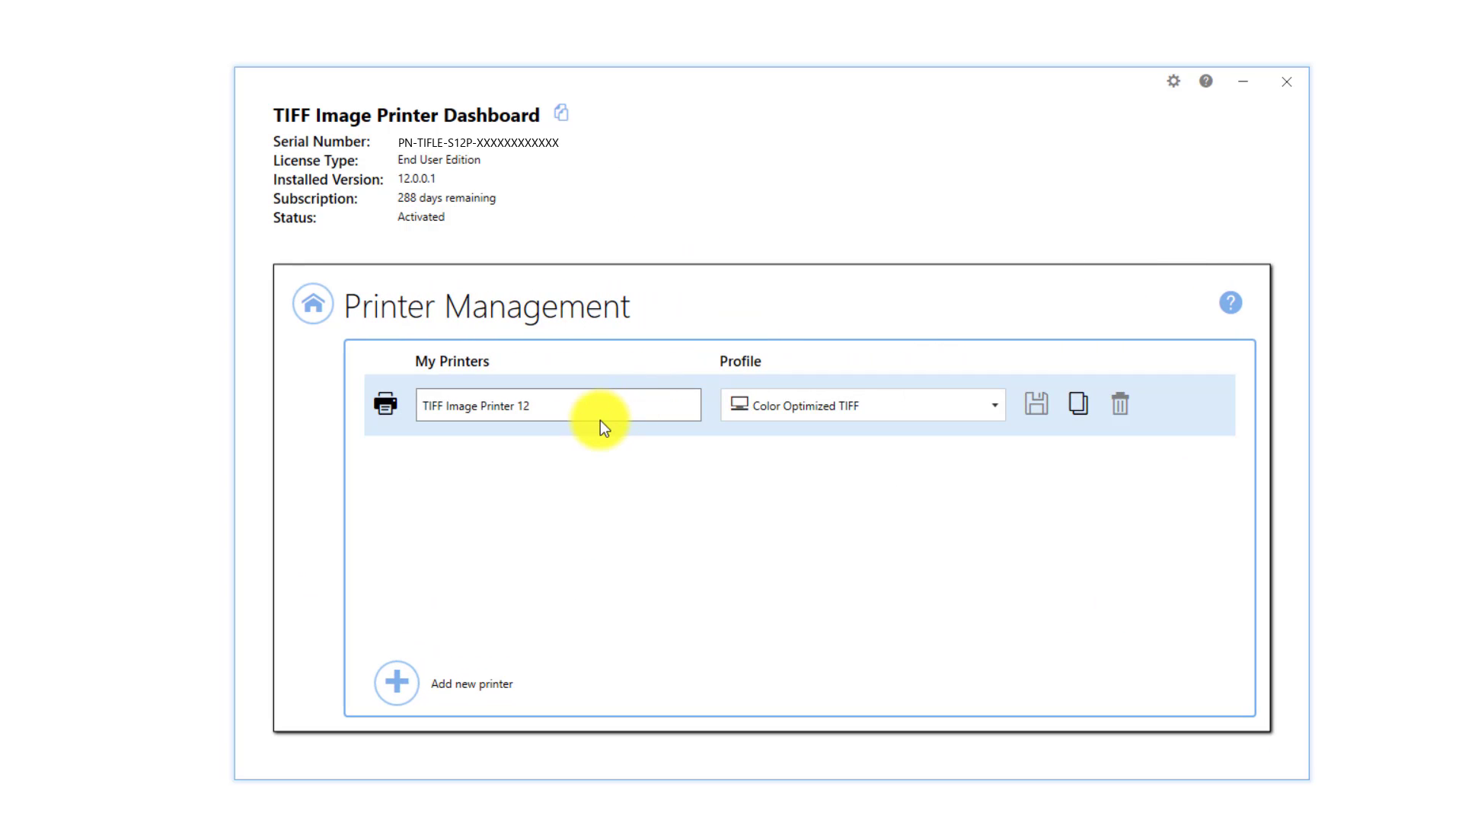
click(992, 405)
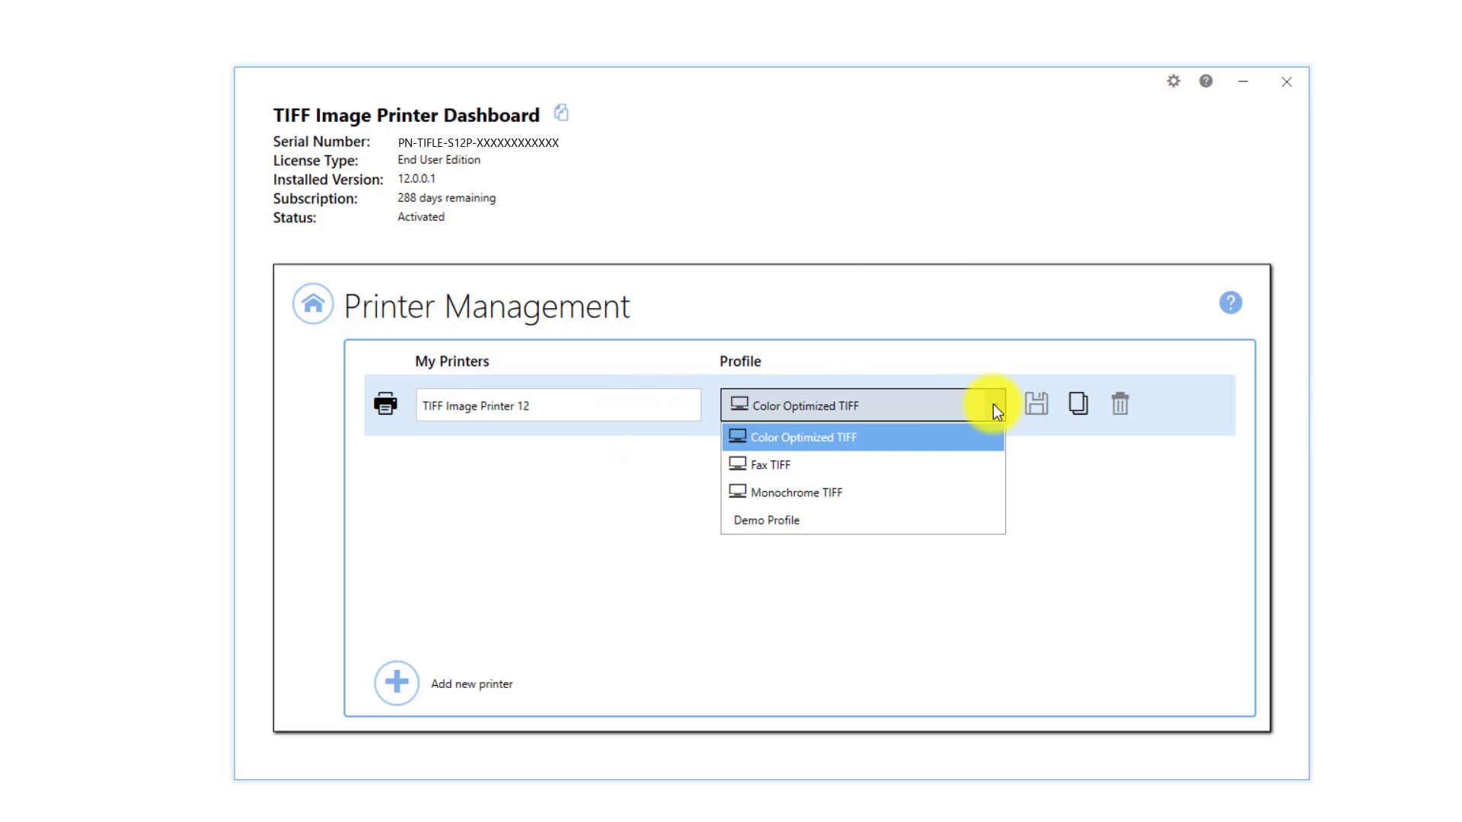
click(877, 521)
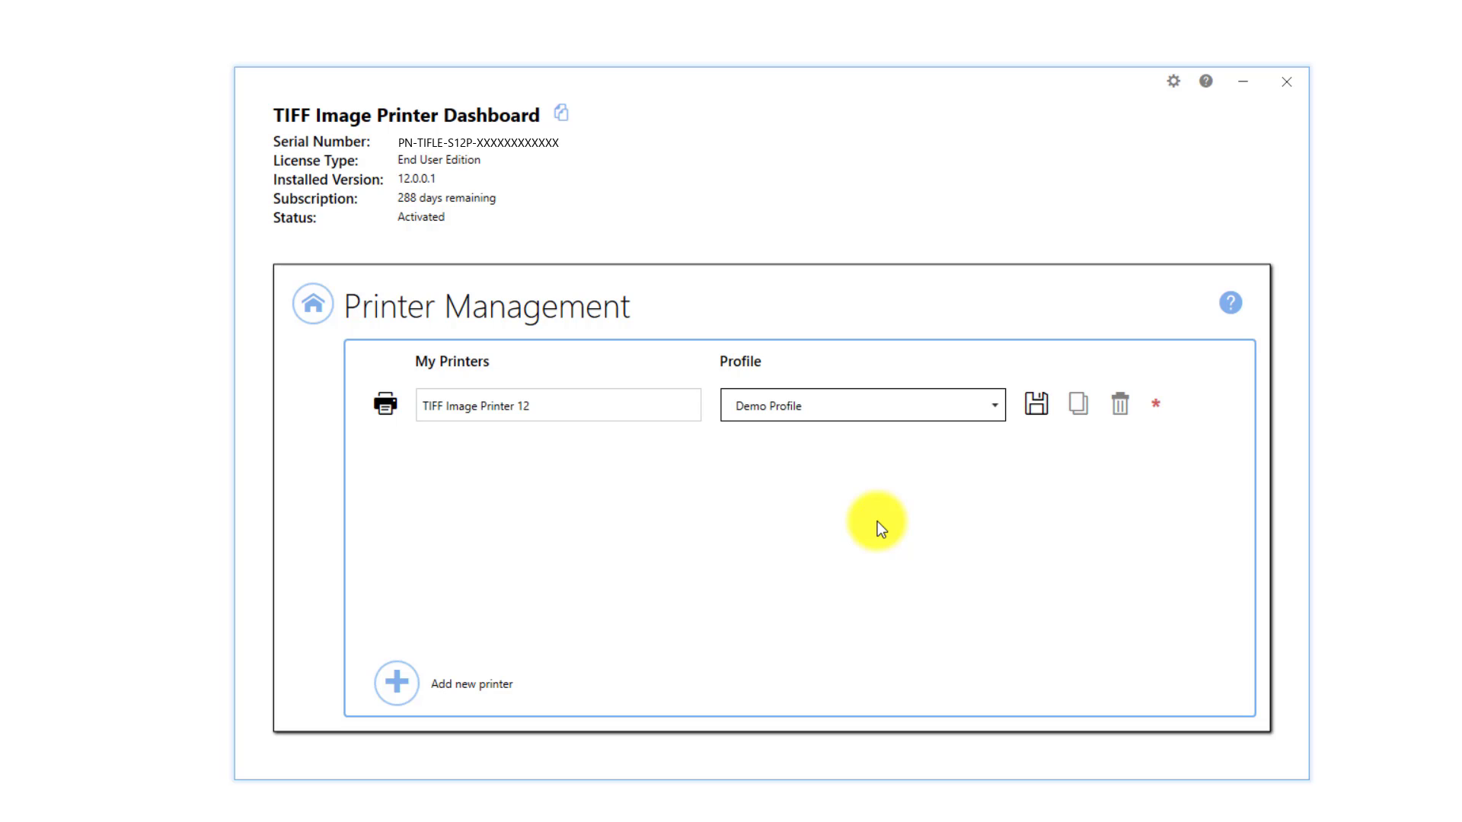
click(1039, 398)
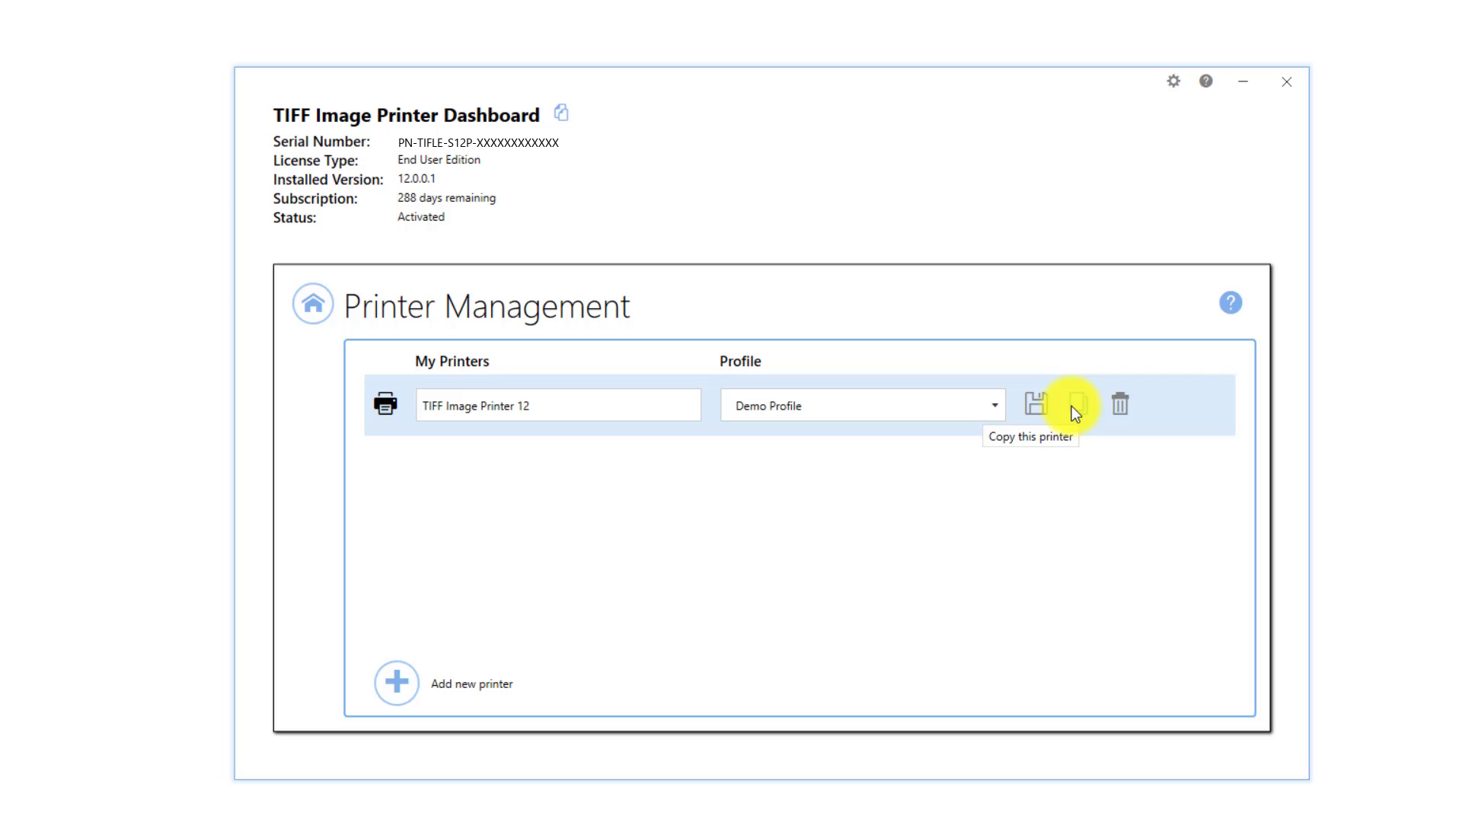
click(310, 321)
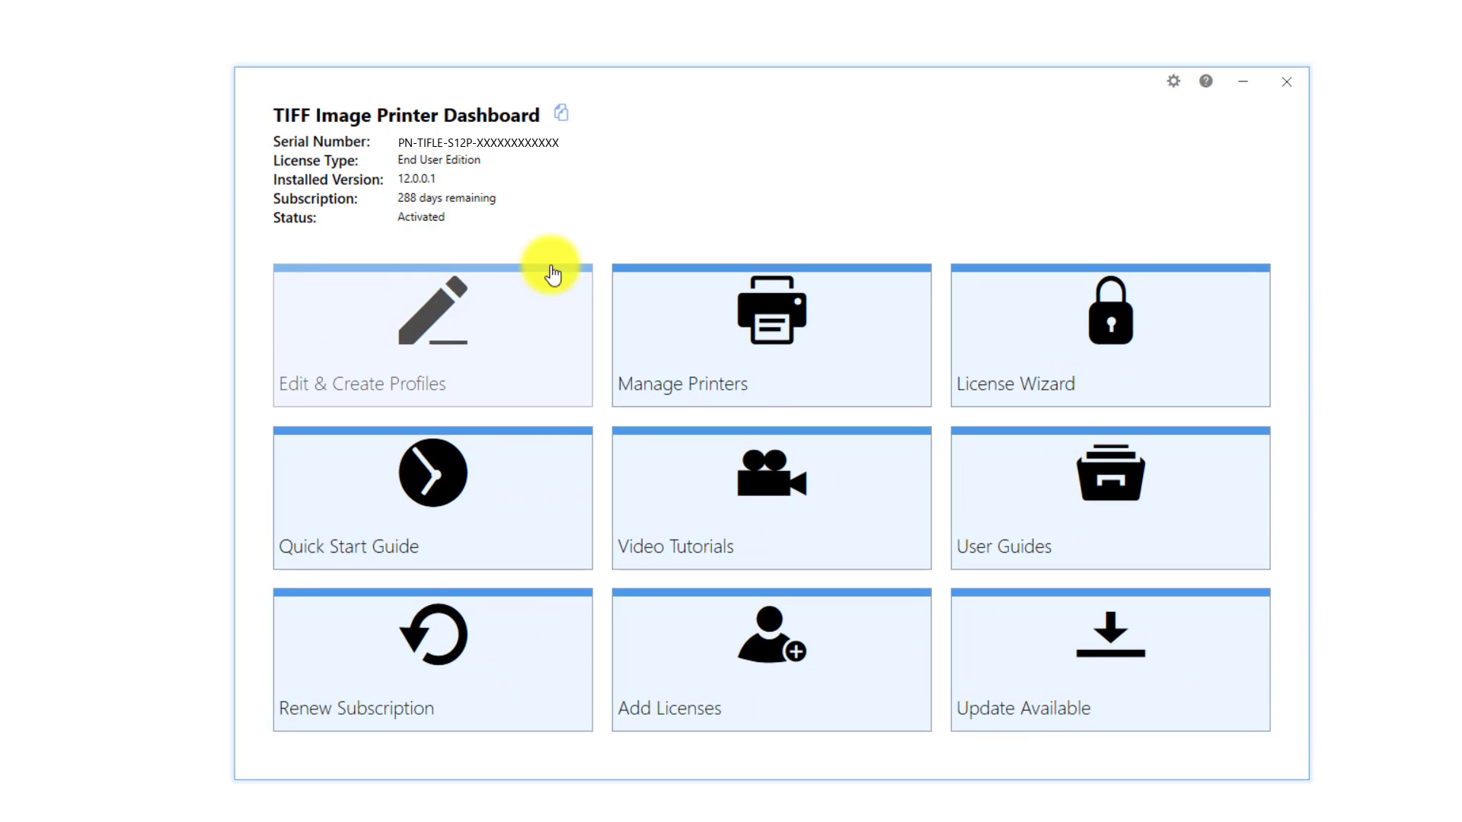
click(1283, 83)
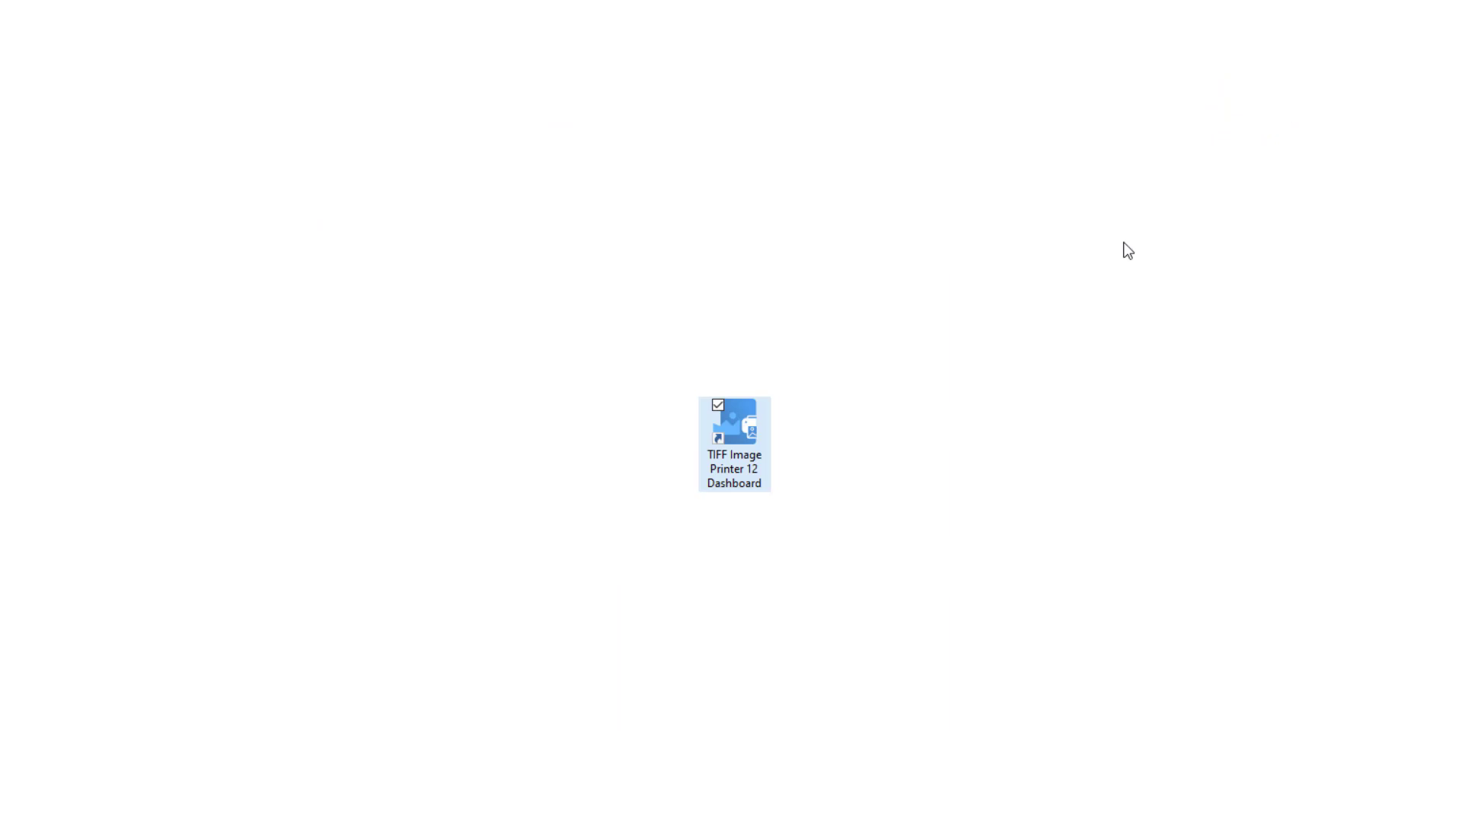